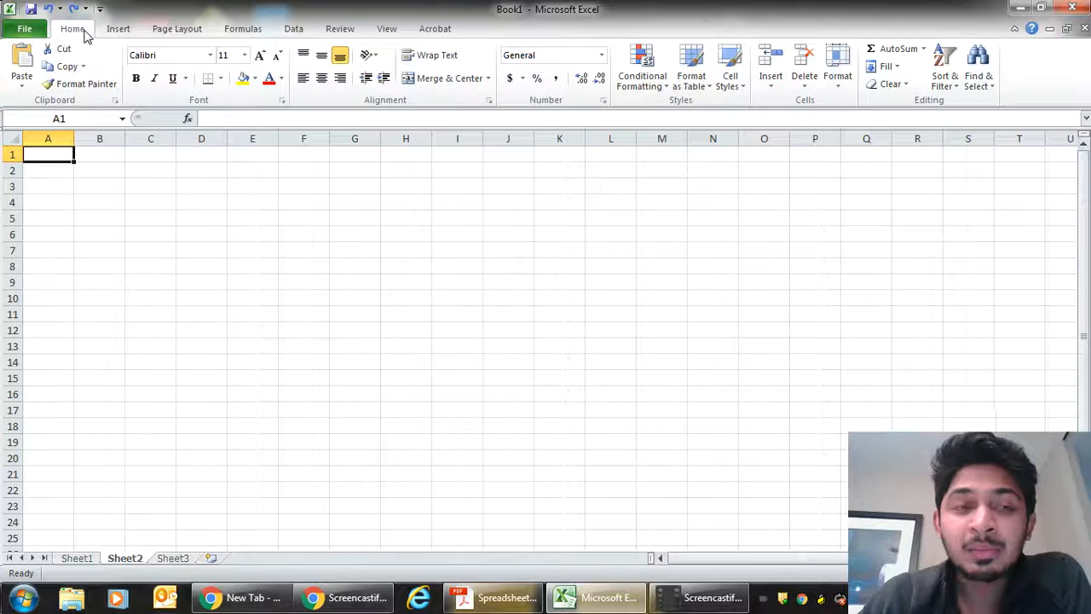
pyautogui.click(117, 30)
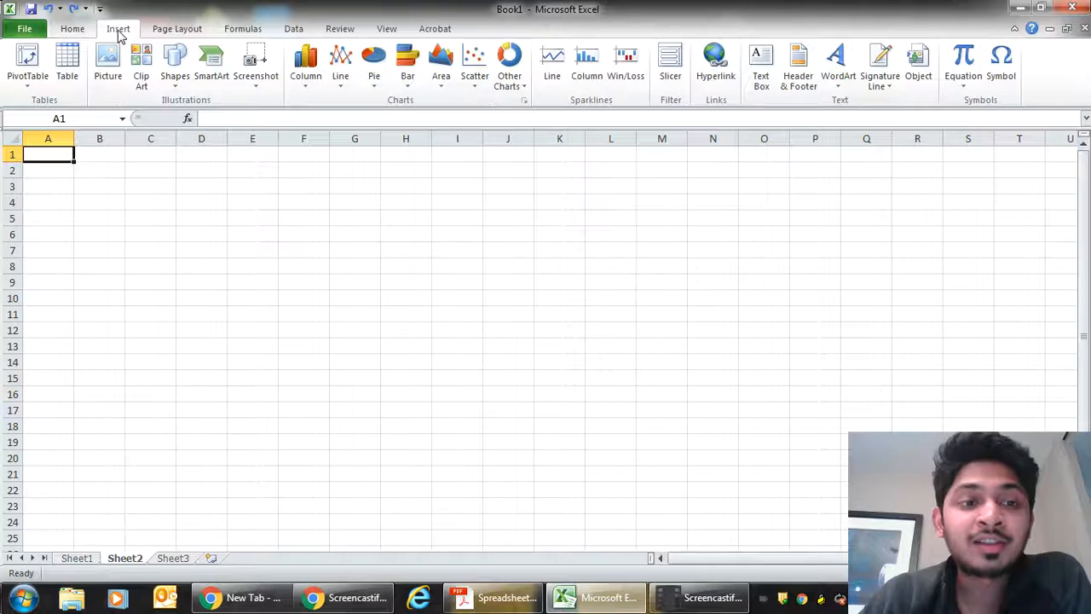
pyautogui.click(175, 30)
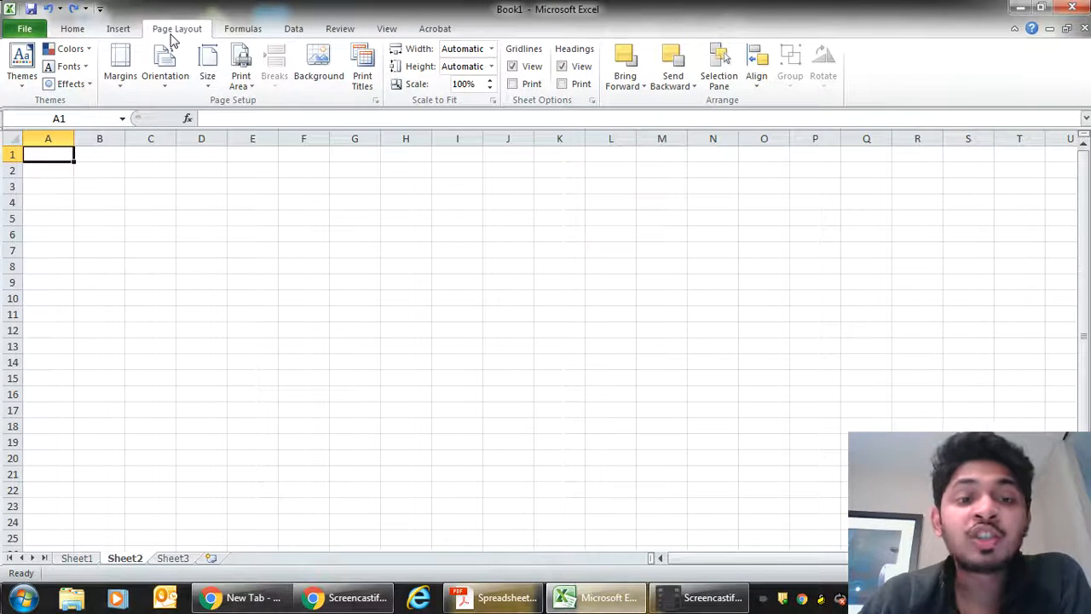
pyautogui.click(72, 29)
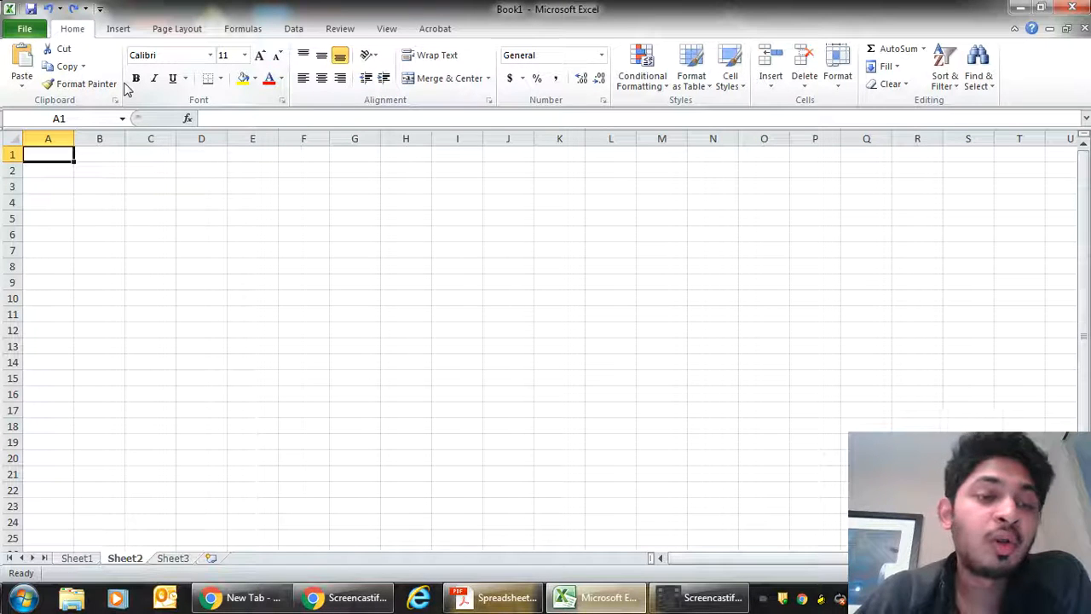
# Enter "Date" in cell D3 and make it bold.
pyautogui.click(185, 182)
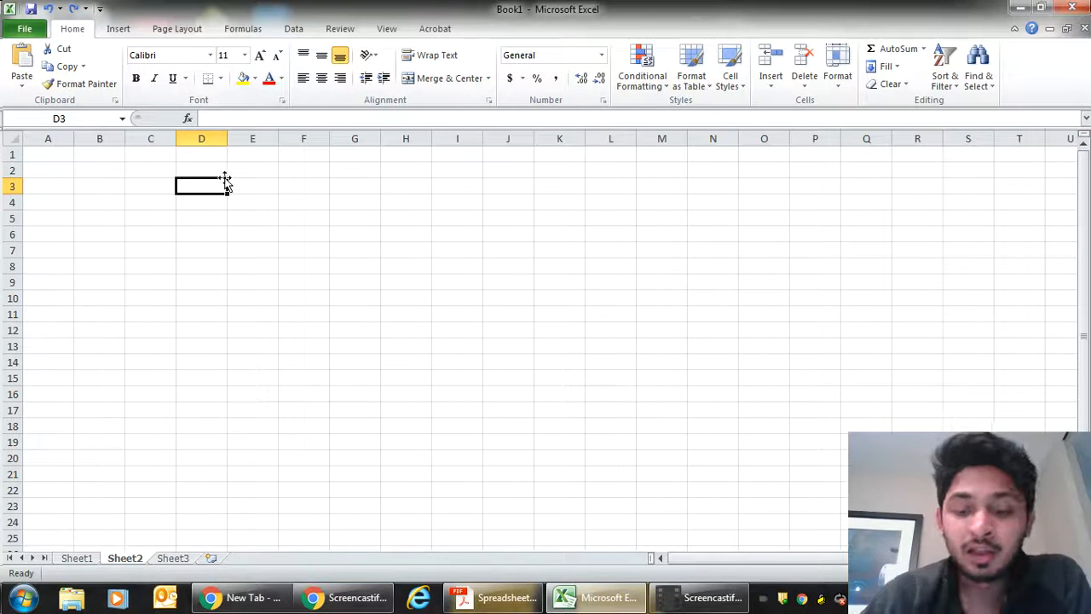
pyautogui.write('Date')
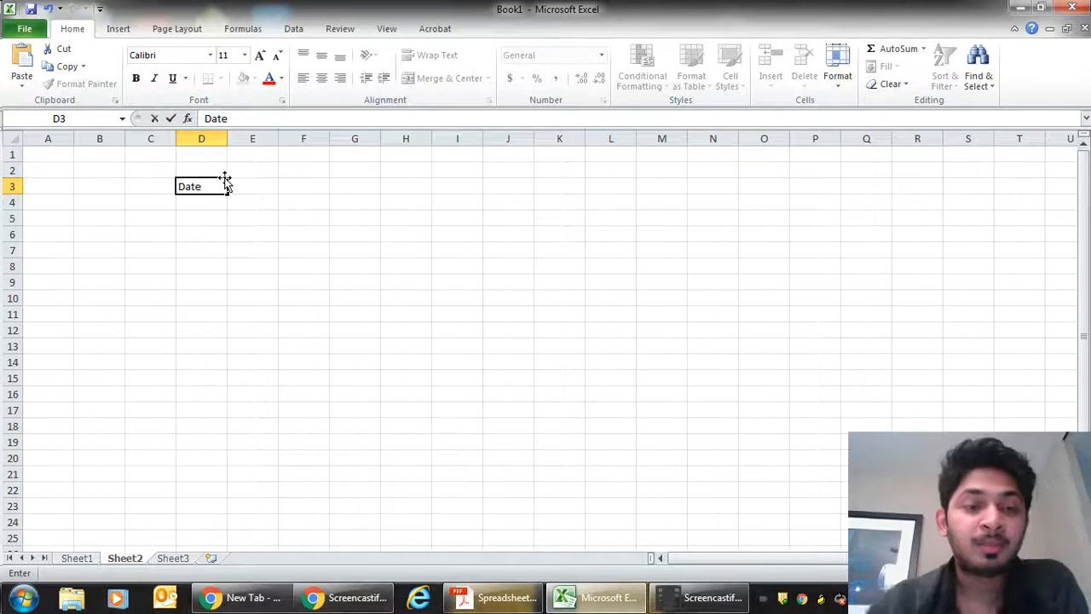
pyautogui.click(228, 235)
pyautogui.click(199, 183)
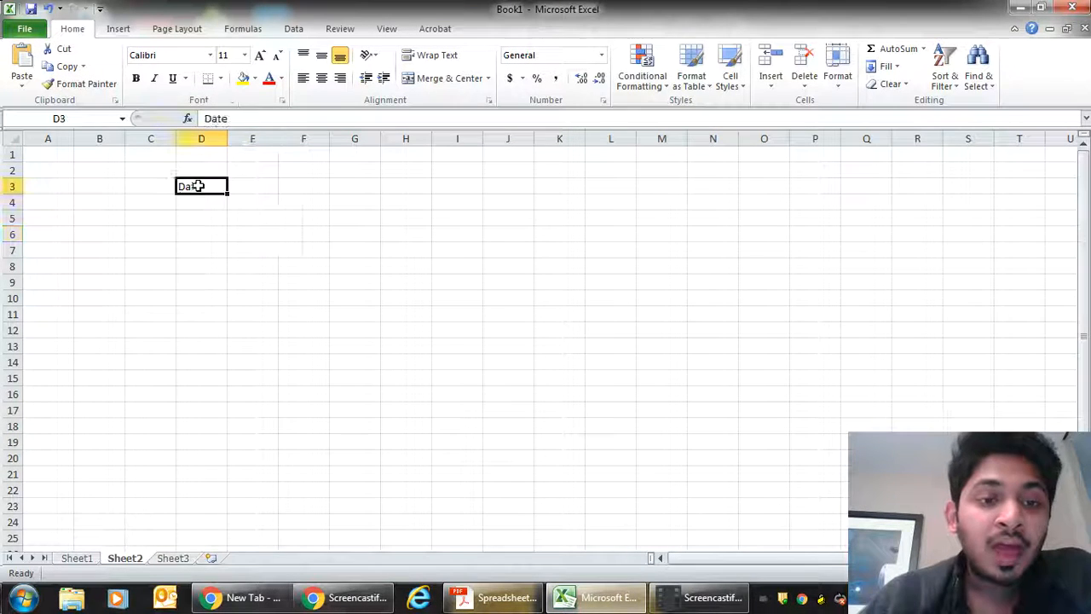
pyautogui.click(136, 78)
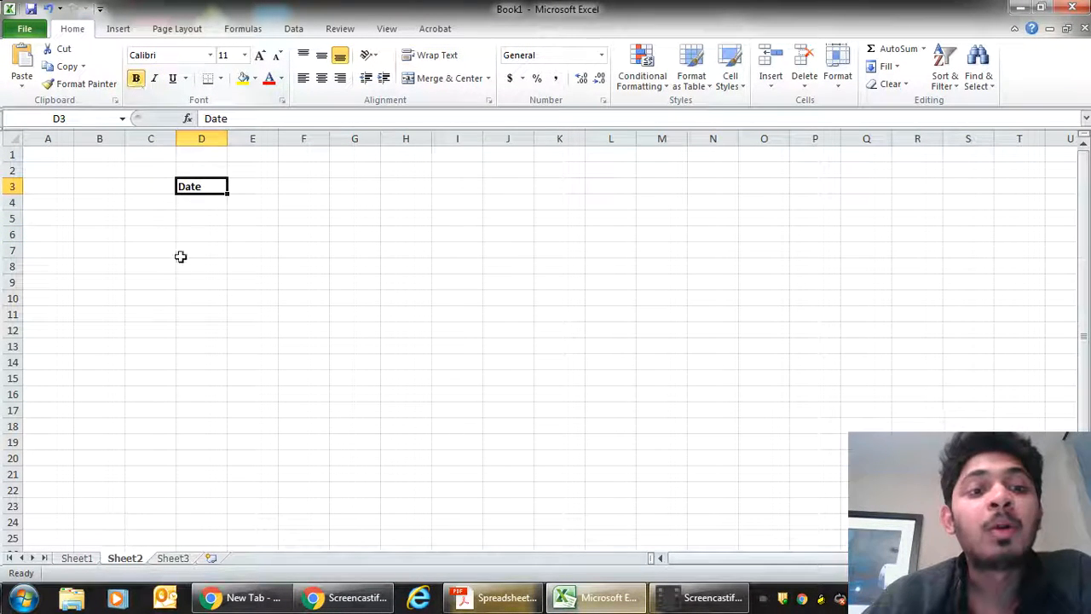
pyautogui.click(230, 282)
# Change the font colour of the "Date" text in cell D3 to red.
pyautogui.click(188, 188)
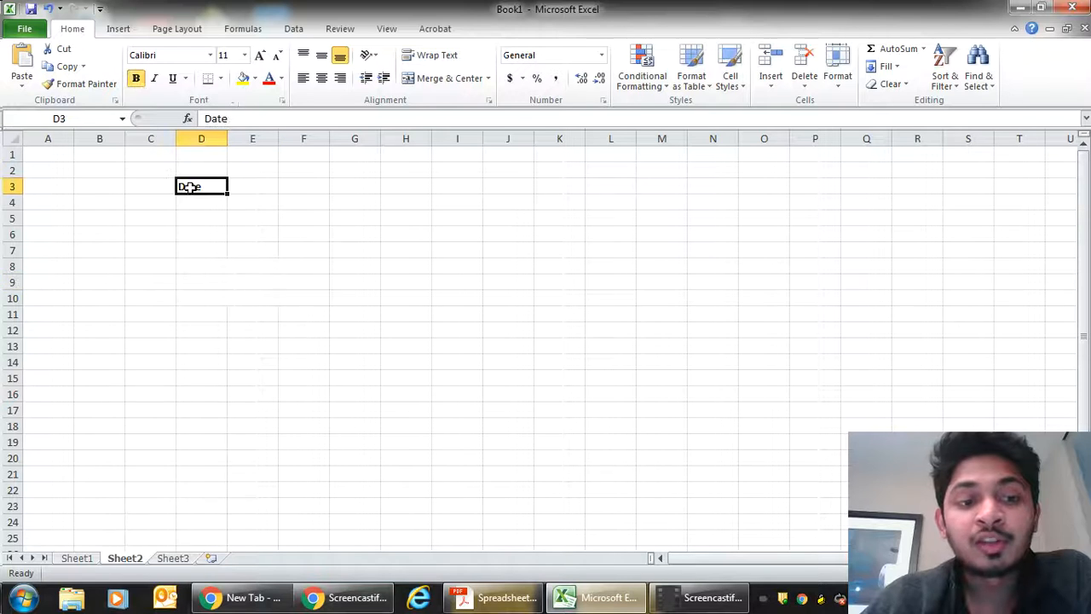
pyautogui.click(268, 85)
pyautogui.click(356, 326)
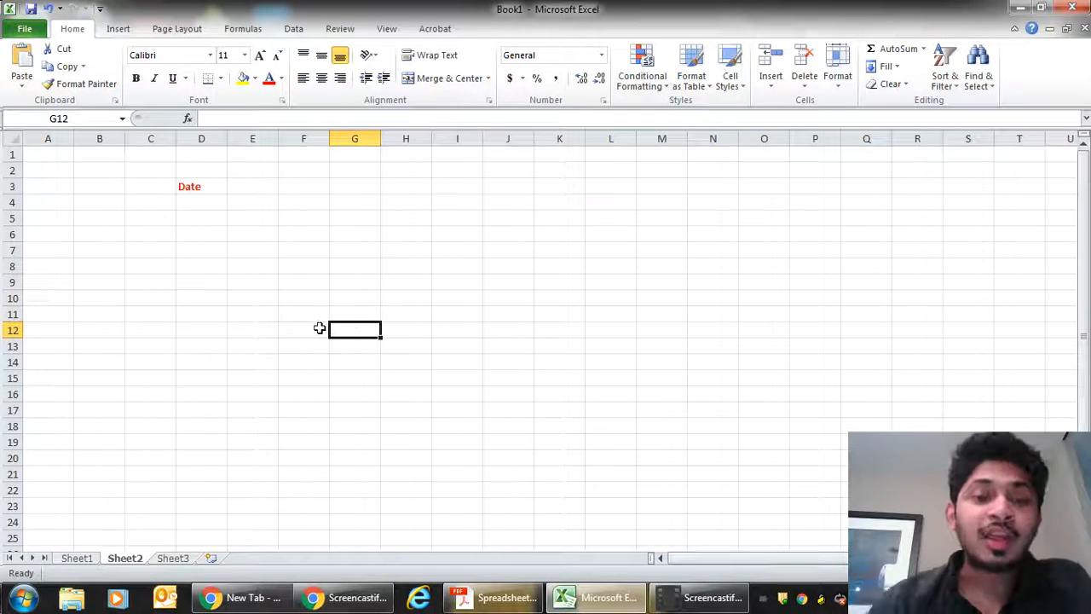
pyautogui.click(186, 186)
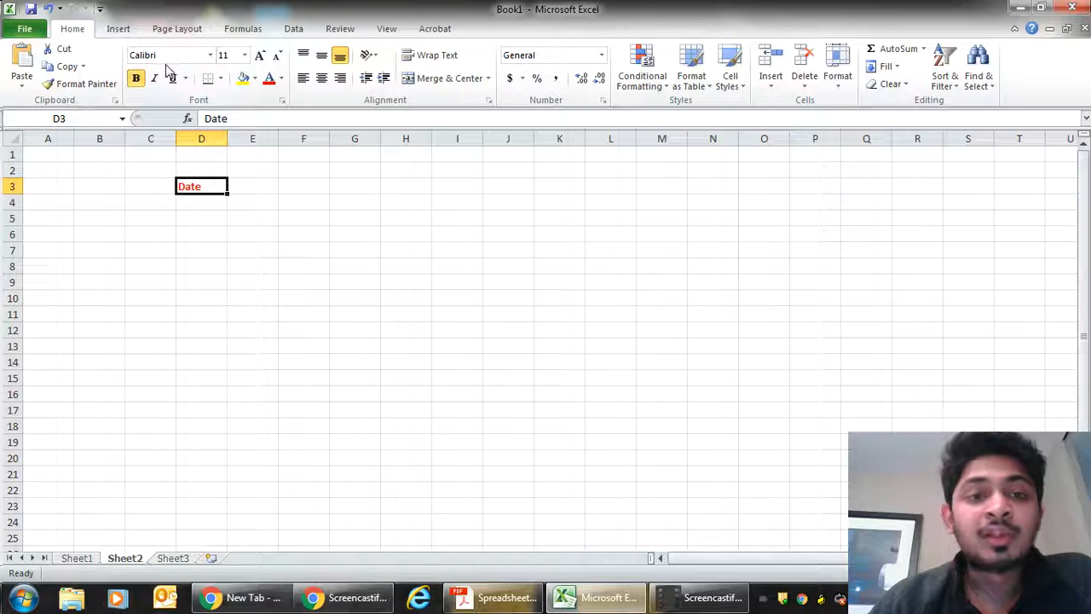
pyautogui.click(116, 34)
pyautogui.click(171, 34)
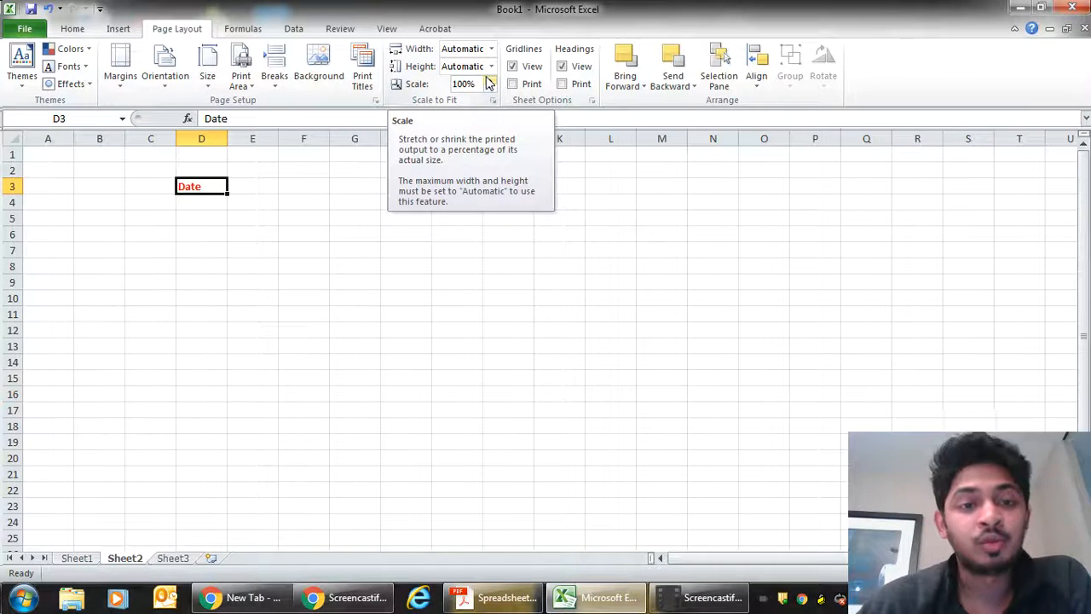
pyautogui.click(72, 28)
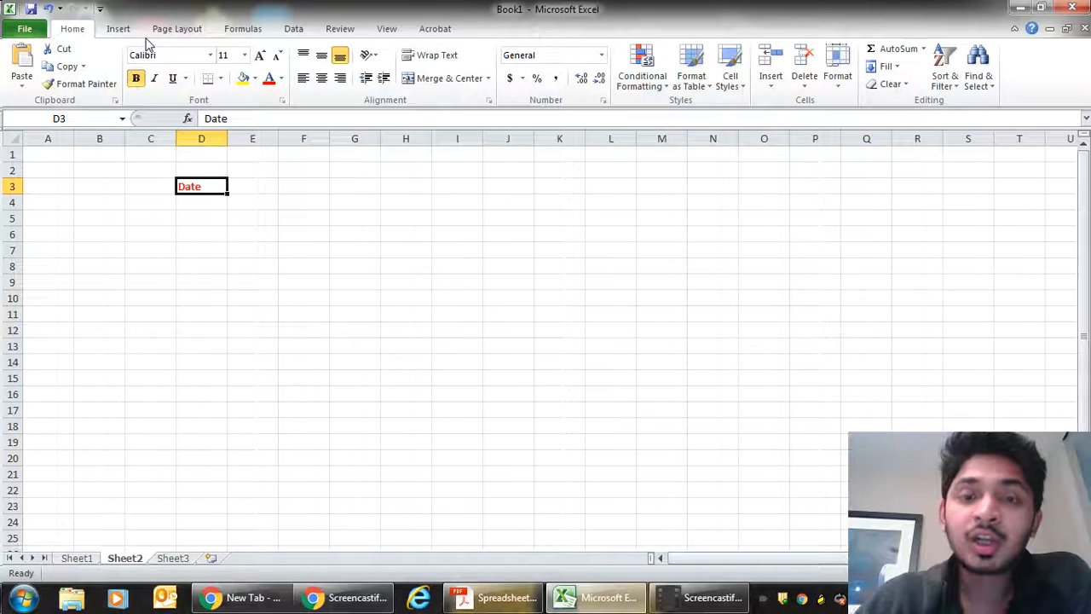
# Hide the Home tab from the ribbon through the ribbon customization options and apply the change.
pyautogui.click(25, 29)
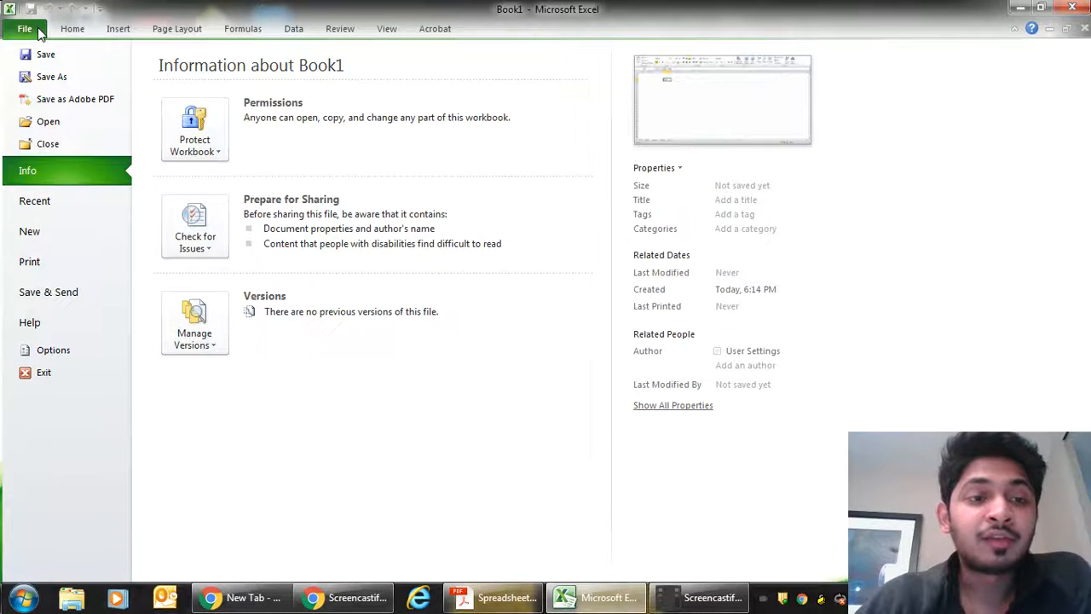
pyautogui.click(76, 353)
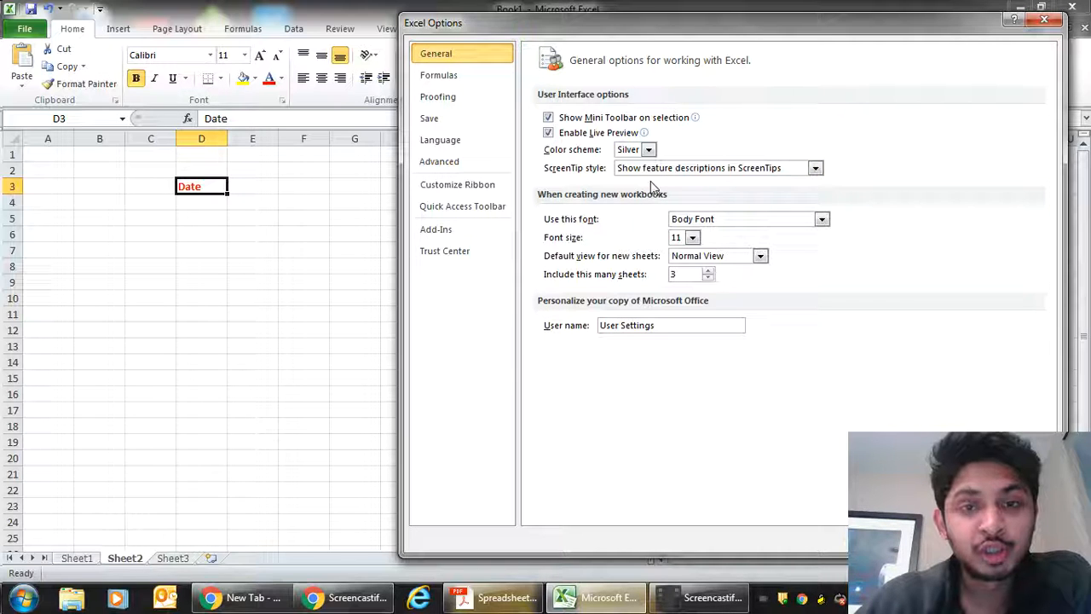
pyautogui.click(475, 193)
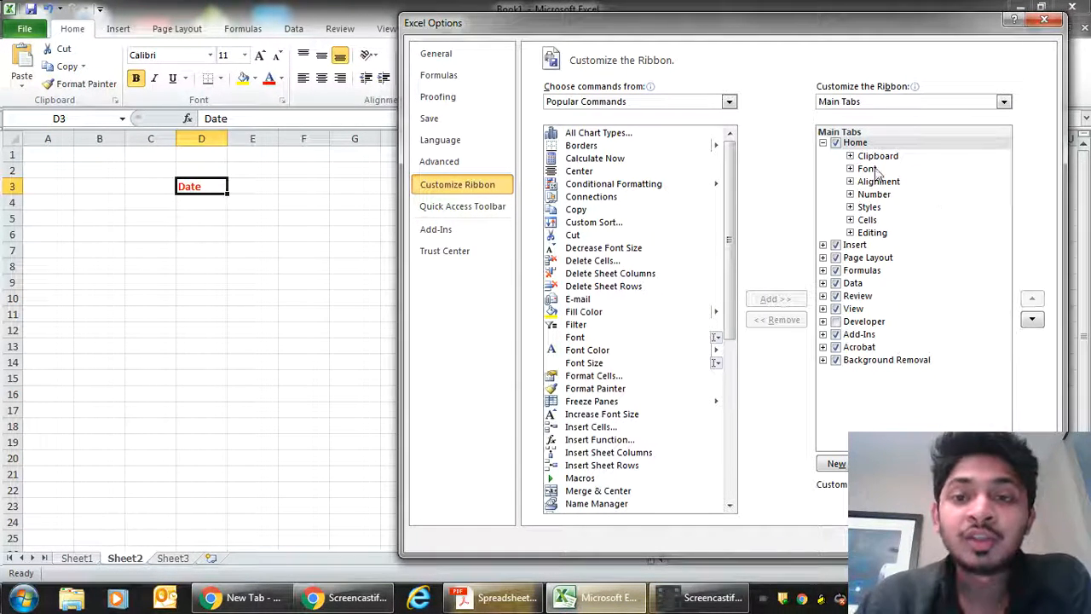
pyautogui.click(836, 145)
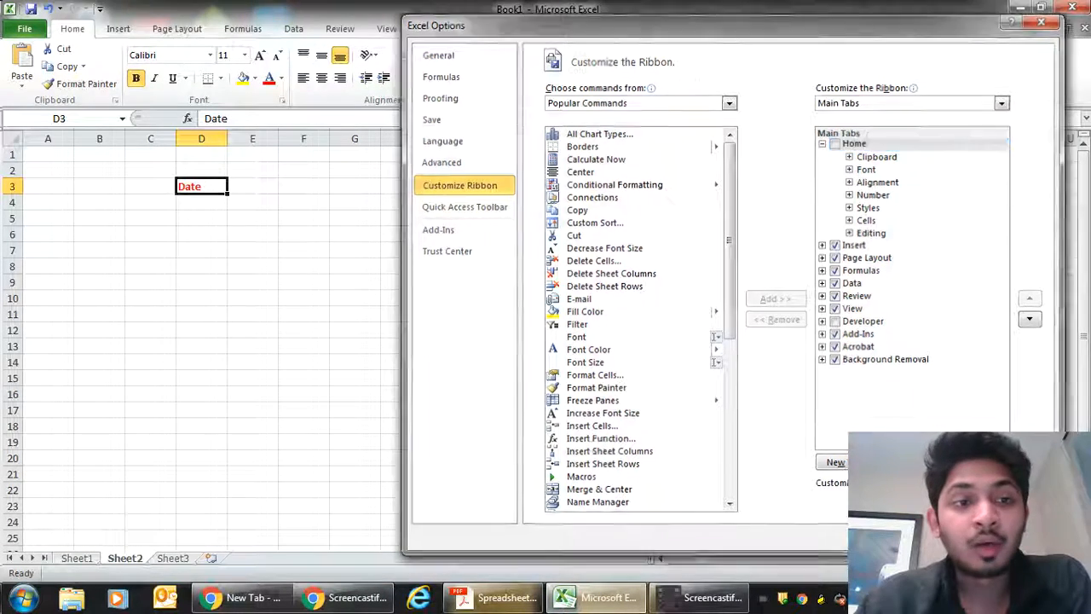
pyautogui.click(953, 538)
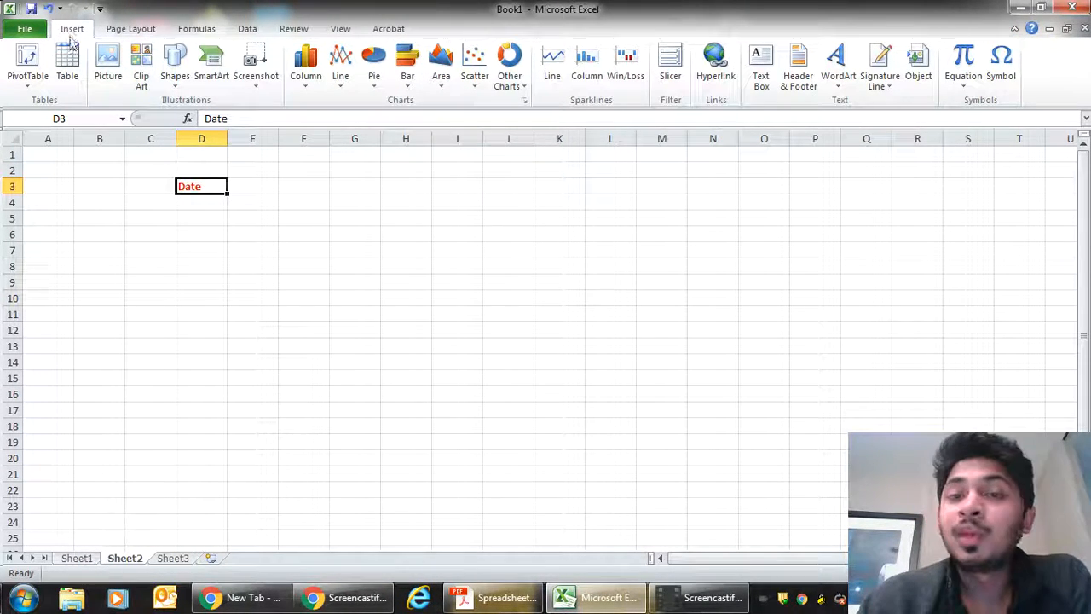
# Re-enable the Home main tab in the ribbon customization options and apply the change.
pyautogui.click(24, 30)
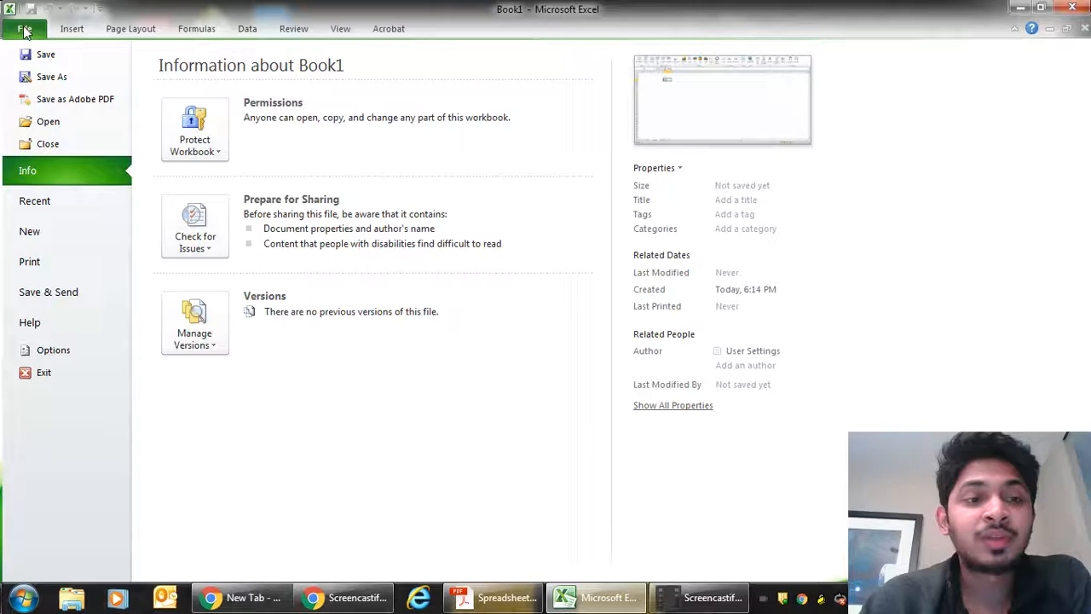
pyautogui.click(54, 350)
pyautogui.click(461, 185)
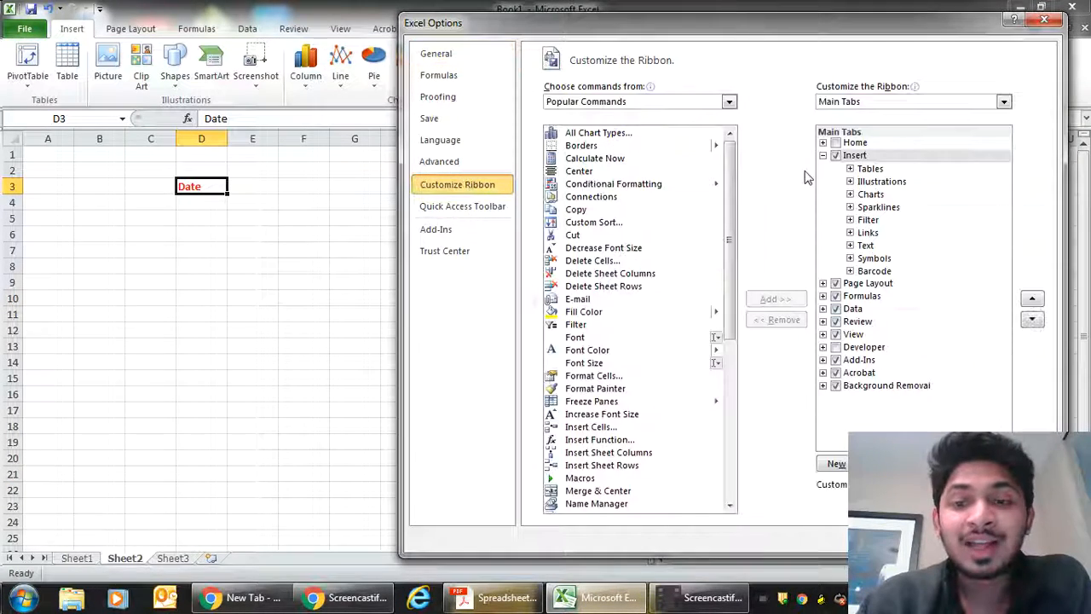
pyautogui.click(855, 143)
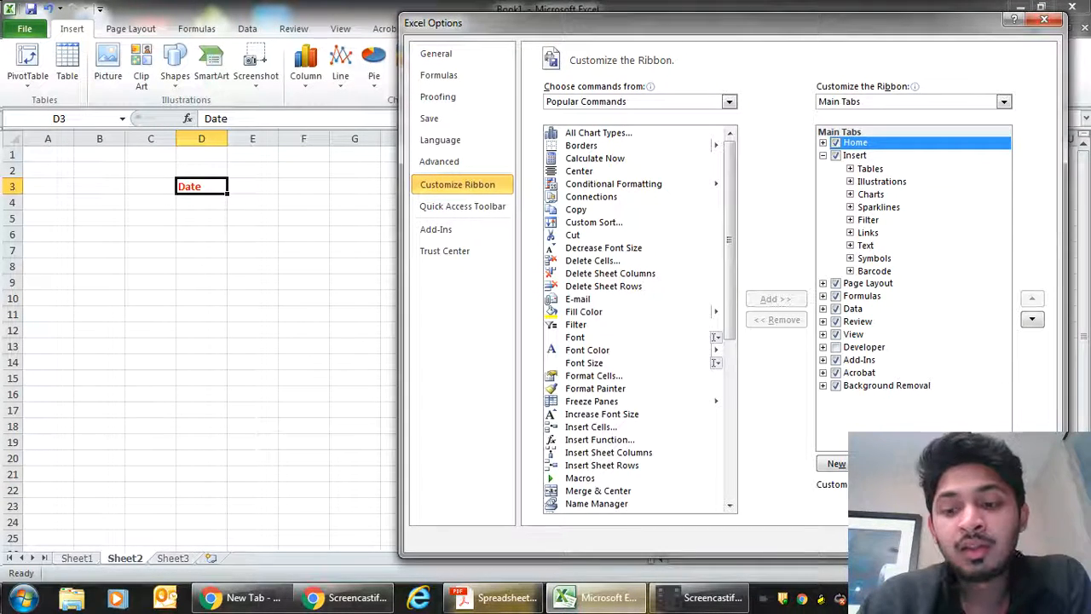
pyautogui.click(952, 538)
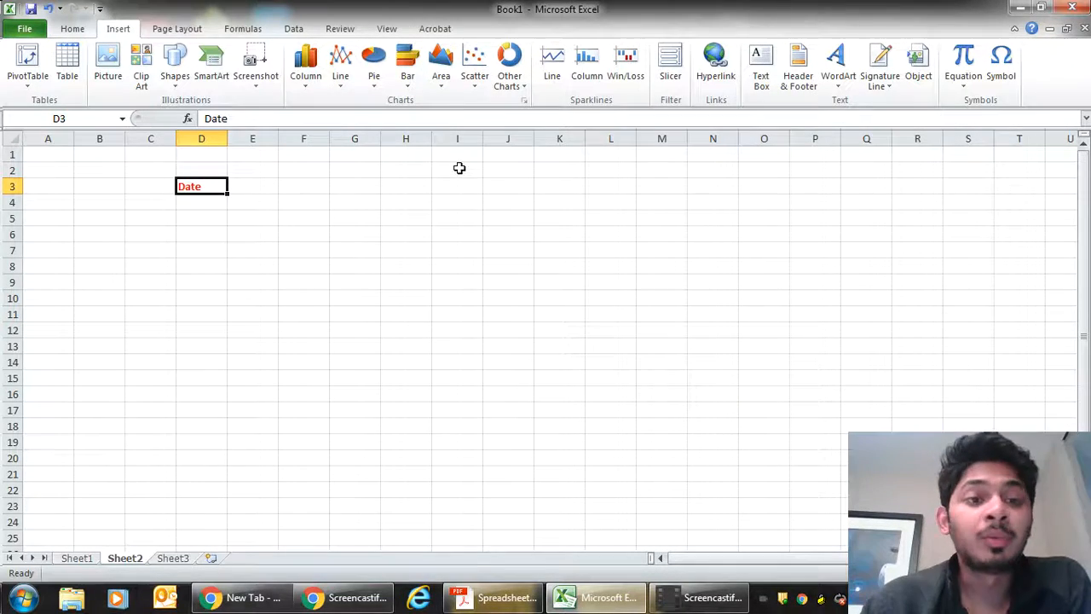
# Open the ribbon customization options and list the commands not in the ribbon.
pyautogui.click(25, 28)
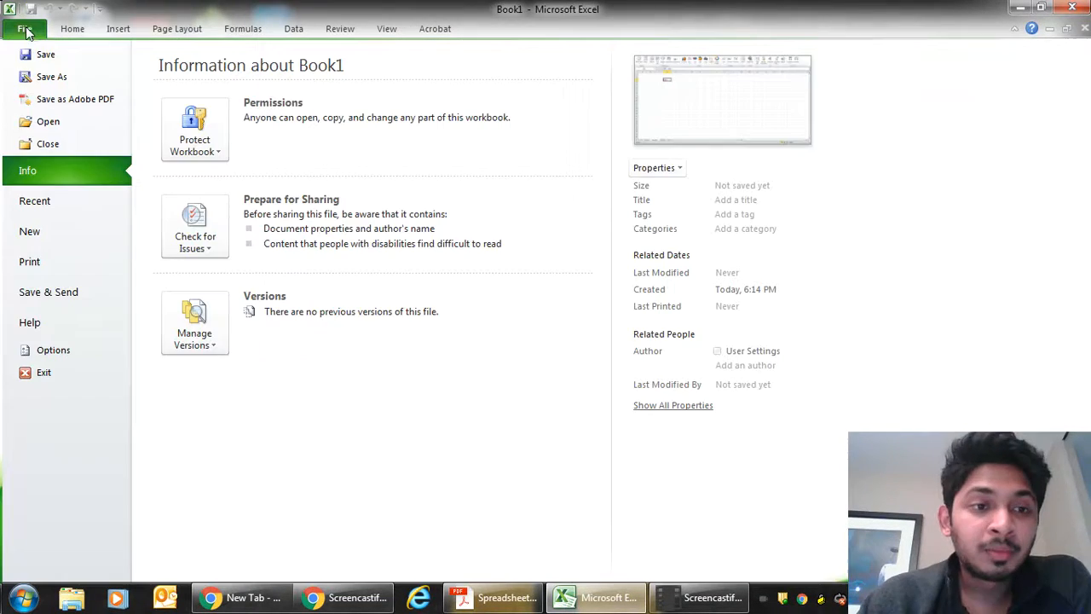
pyautogui.click(41, 349)
pyautogui.click(440, 184)
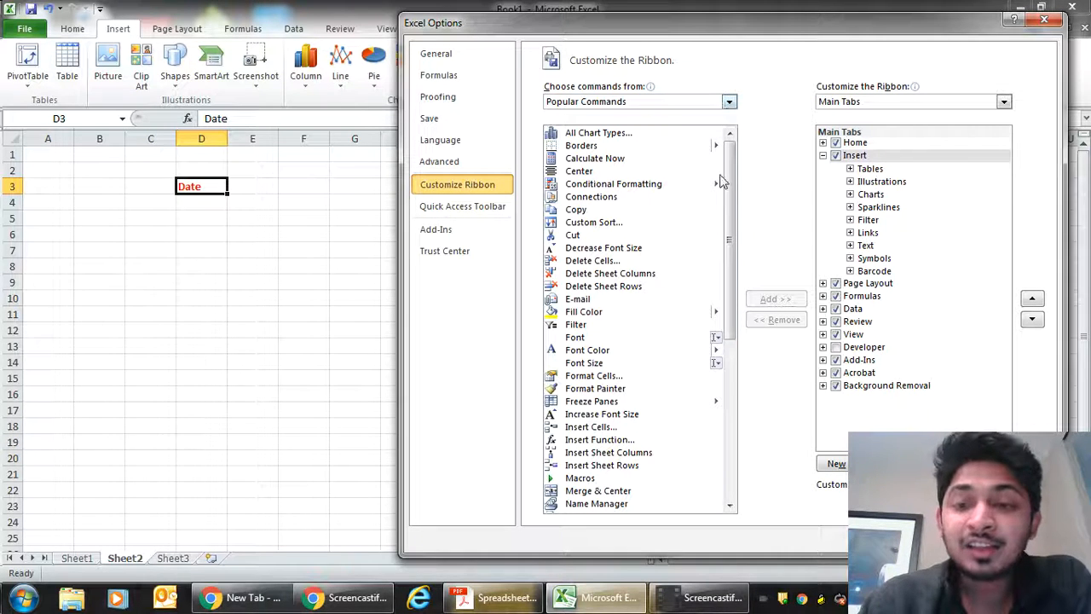
pyautogui.moveTo(721, 180); pyautogui.dragTo(724, 356)
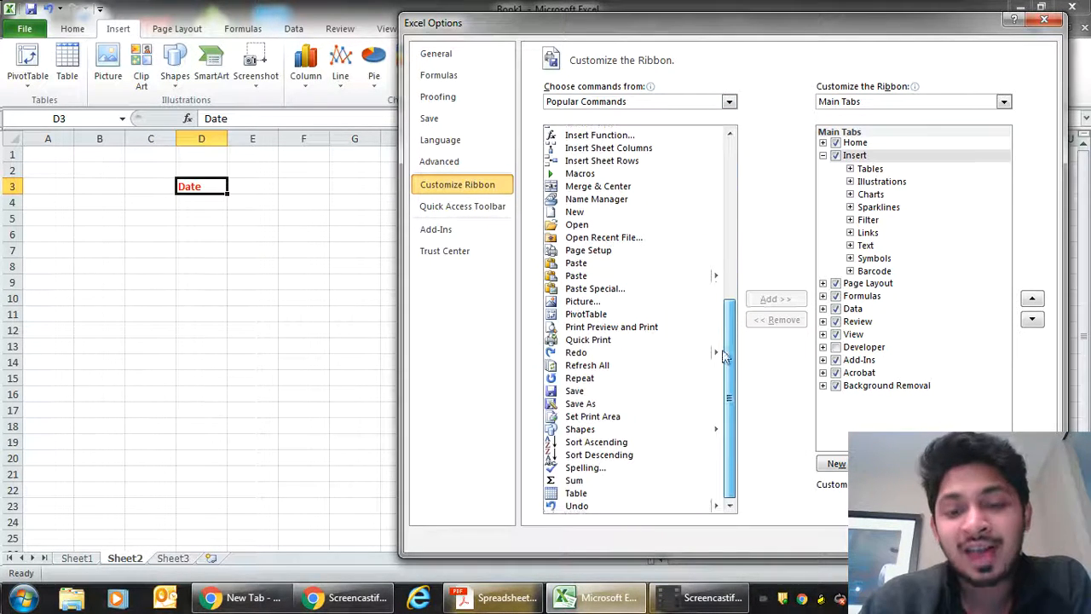
pyautogui.click(730, 101)
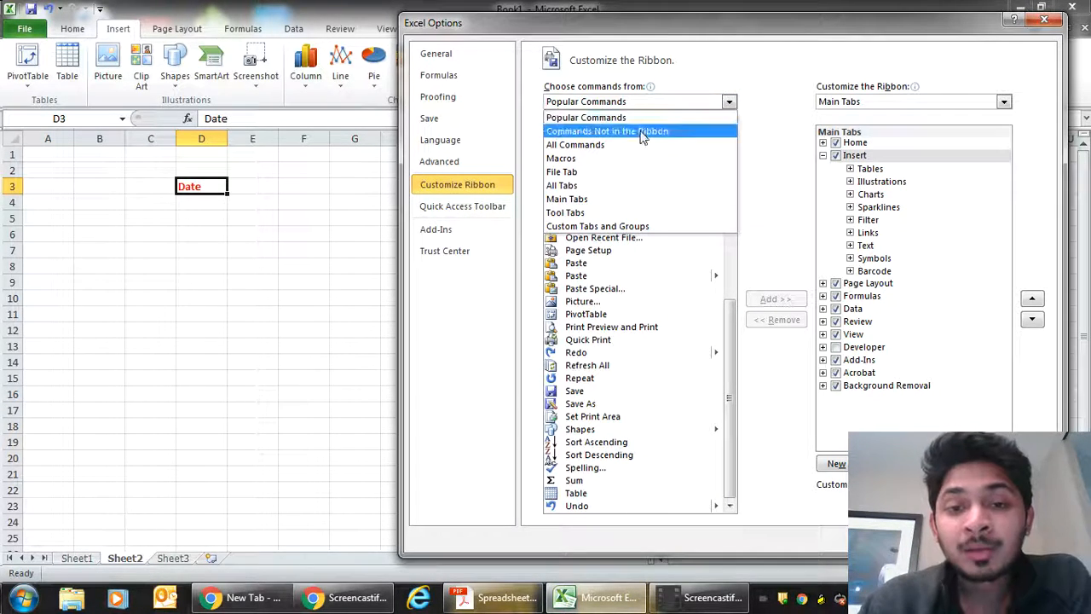
pyautogui.click(611, 134)
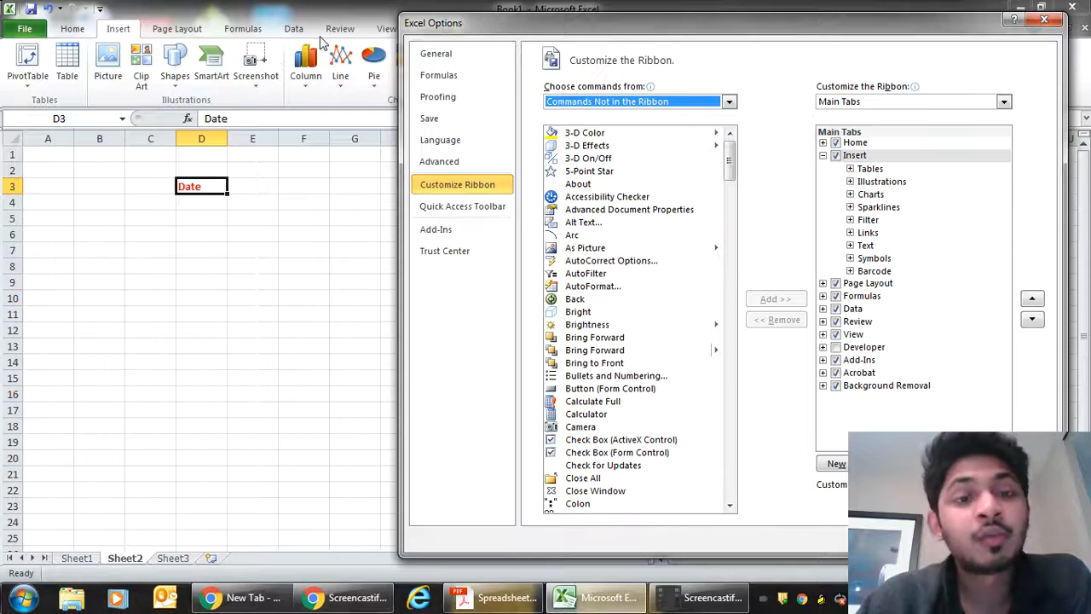
pyautogui.moveTo(729, 158)
pyautogui.mouseDown()
pyautogui.moveTo(716, 228)
pyautogui.moveTo(726, 255)
pyautogui.moveTo(727, 171)
pyautogui.mouseUp()
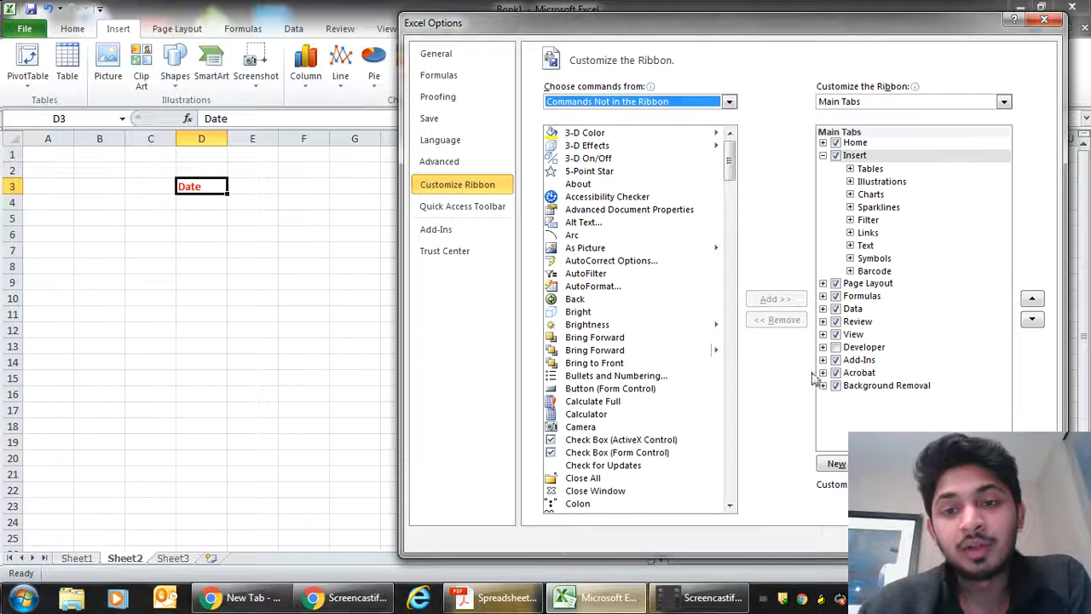
# Collapse the Insert entry and add a new custom group to the Home main tab.
pyautogui.click(857, 144)
pyautogui.click(856, 156)
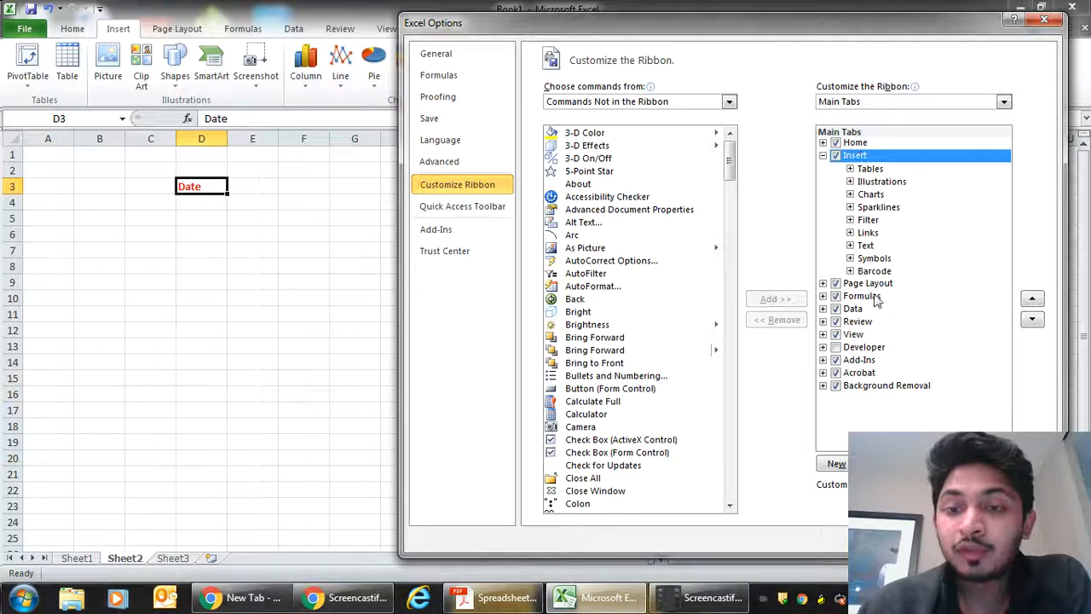
pyautogui.click(823, 156)
pyautogui.click(856, 143)
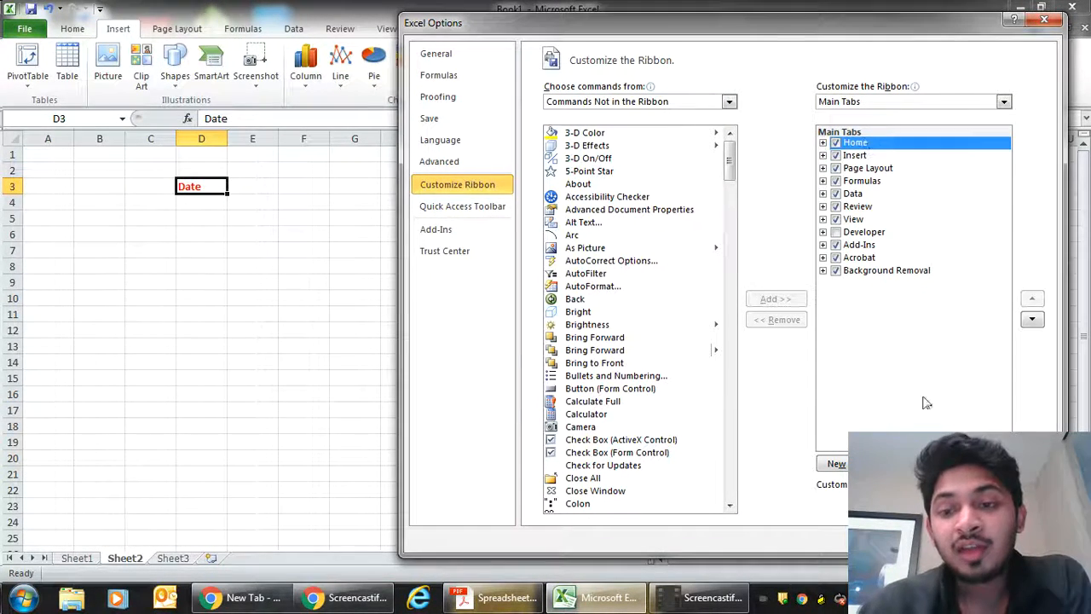
pyautogui.click(836, 464)
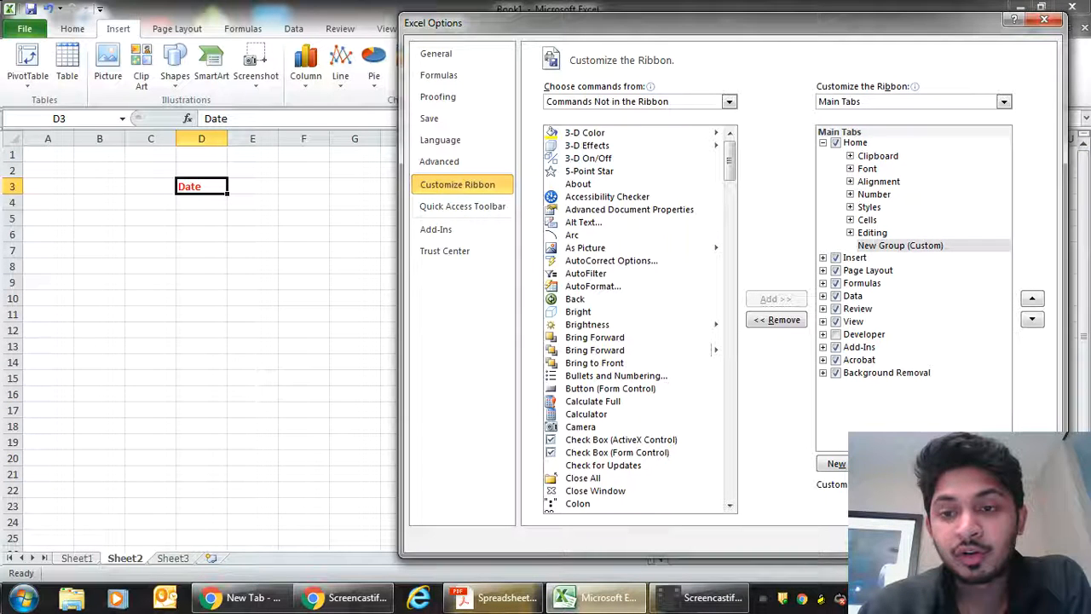
# Add the Brightness command to the new custom group, apply the customization and display the Home tab.
pyautogui.click(921, 245)
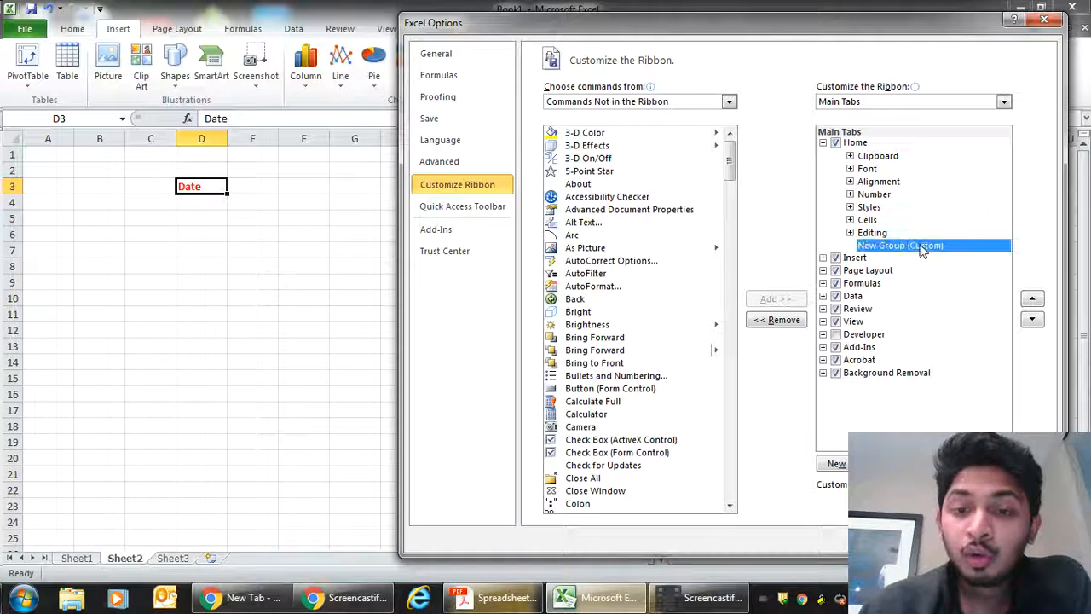
pyautogui.click(579, 329)
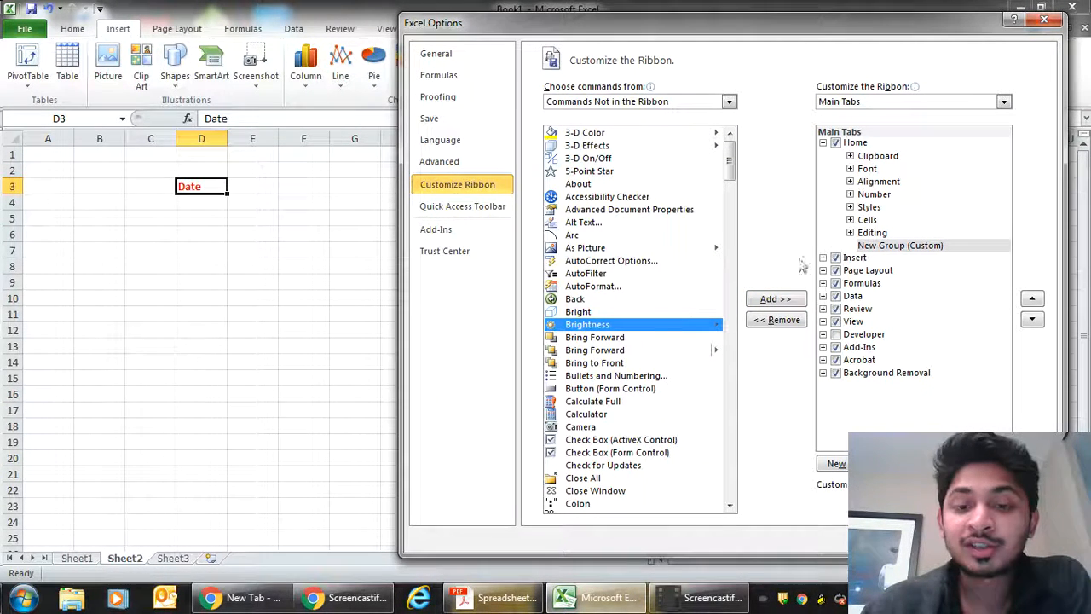
pyautogui.click(774, 300)
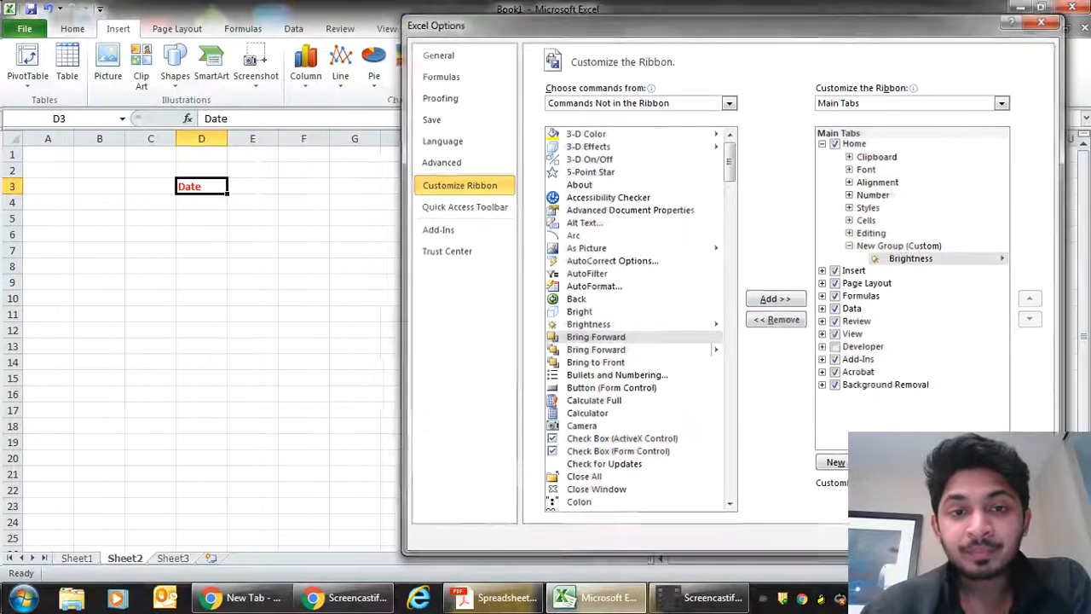
pyautogui.click(954, 539)
pyautogui.click(73, 29)
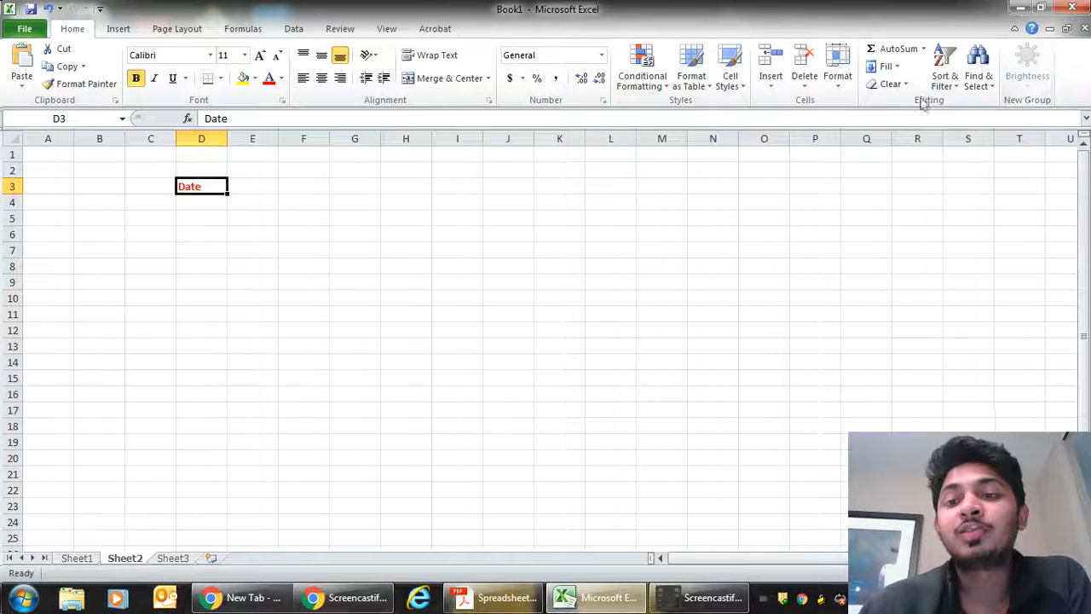
# Open the ribbon customization options and remove the custom group from the Home main tab.
pyautogui.click(25, 32)
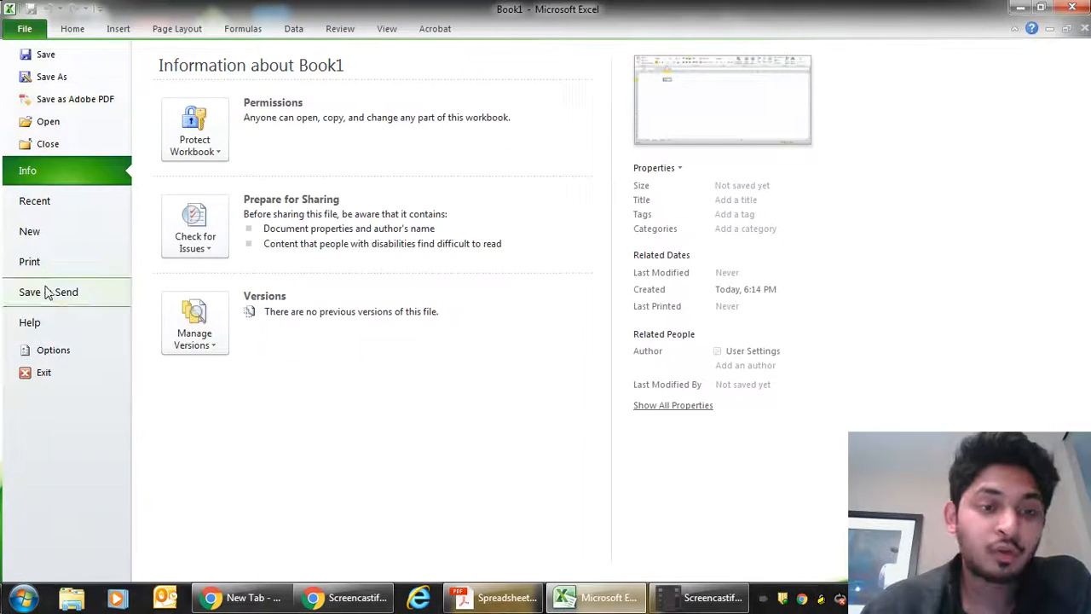
pyautogui.click(52, 350)
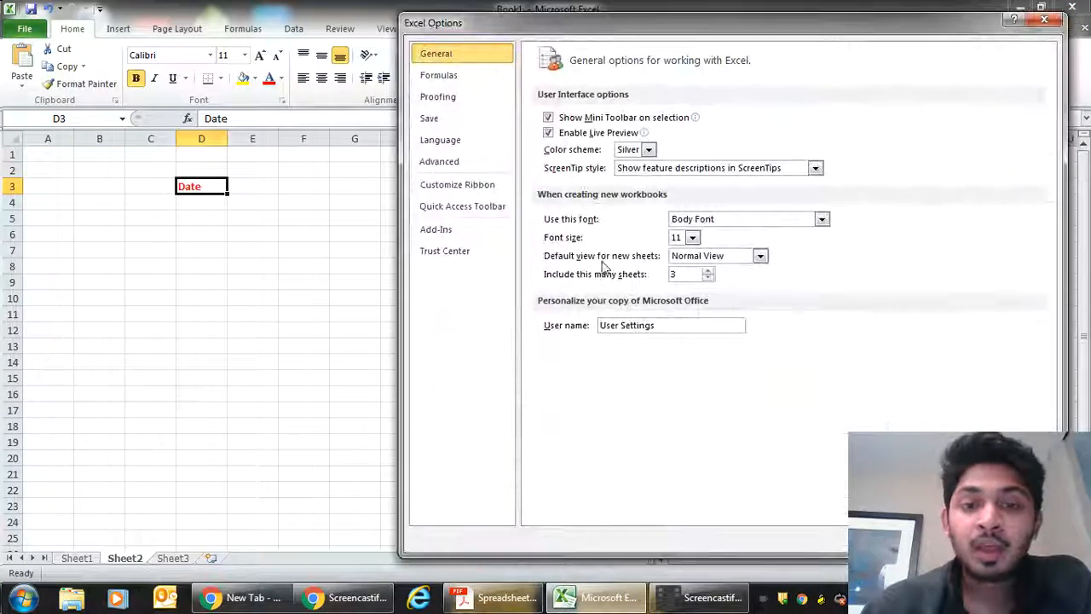
pyautogui.click(480, 184)
pyautogui.rightClick(880, 247)
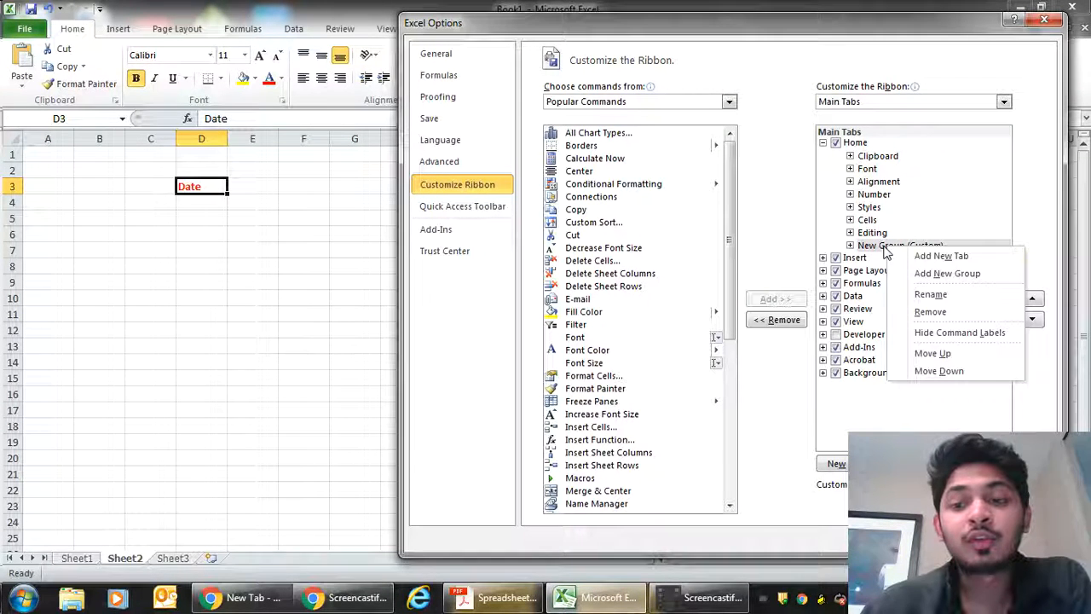
pyautogui.click(919, 312)
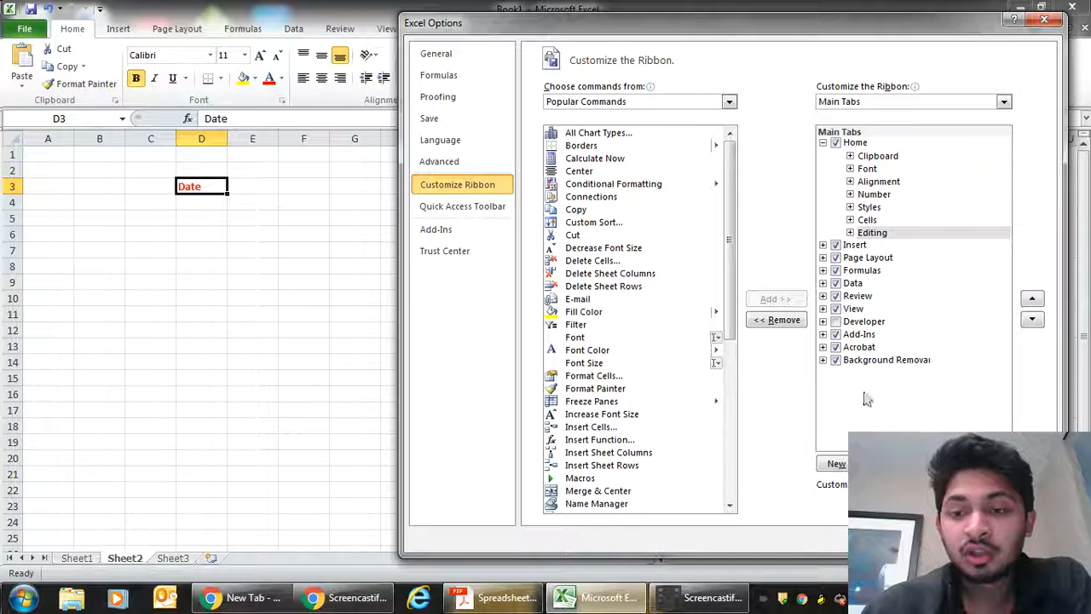
# Add a new custom tab after Home and put the Fill Color command into its new group.
pyautogui.click(839, 464)
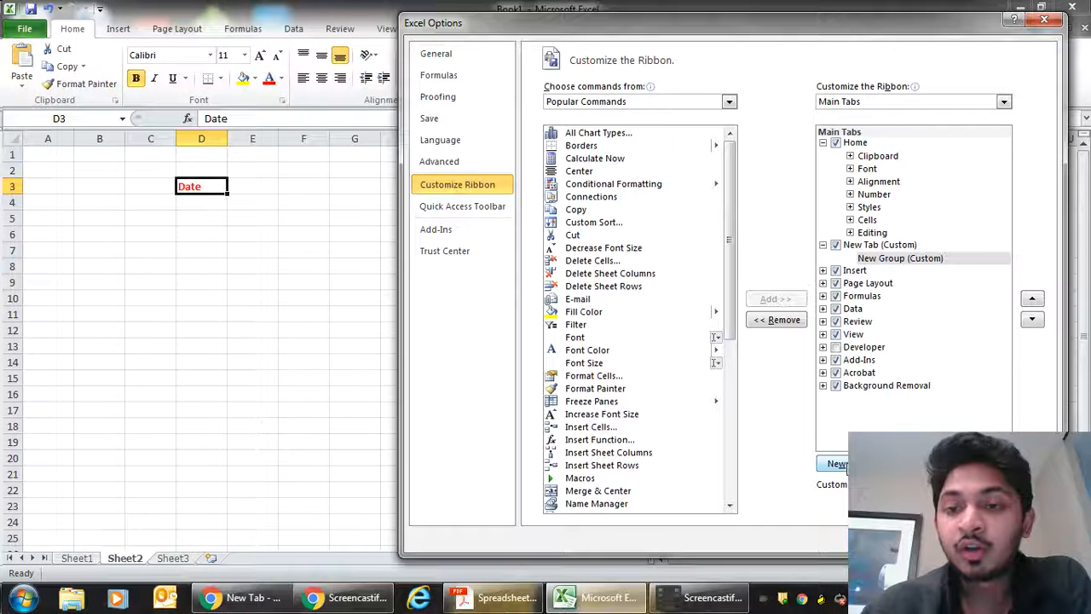
pyautogui.click(872, 260)
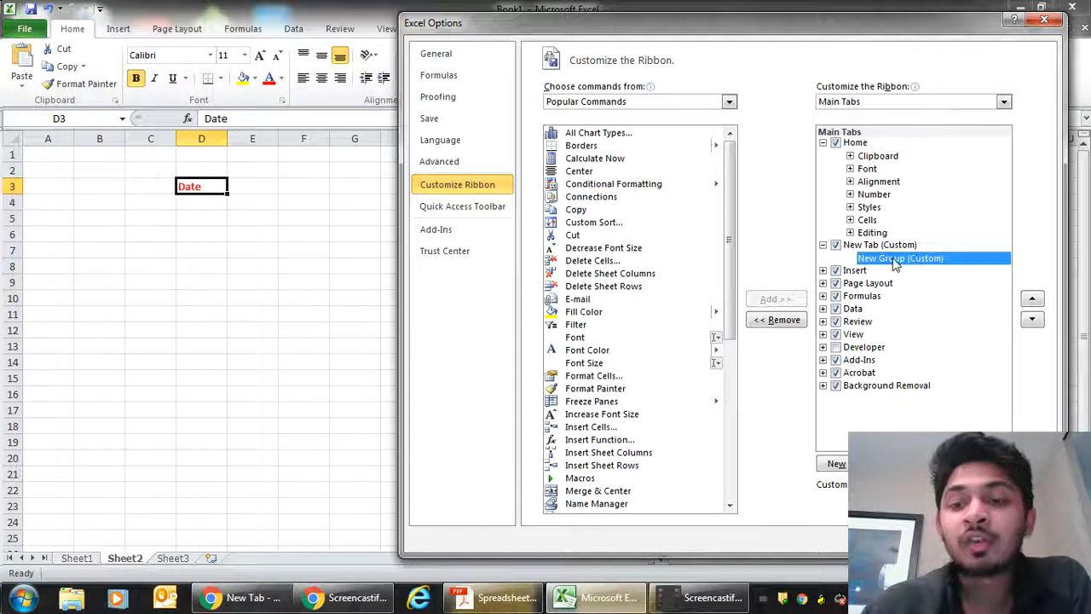
pyautogui.click(583, 312)
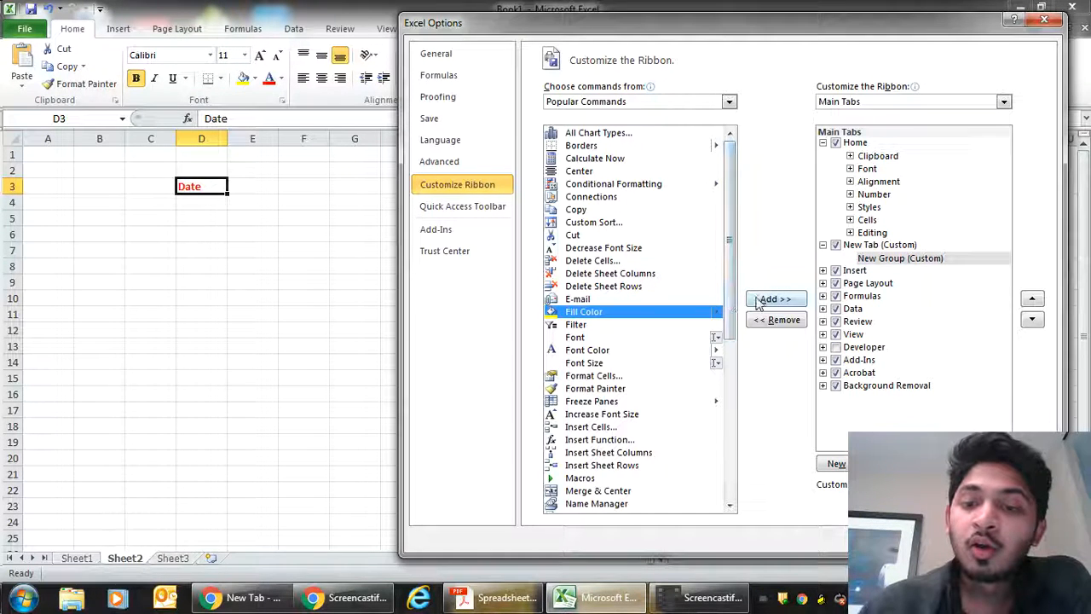
pyautogui.click(775, 299)
# Add the Font and Freeze Panes commands to the custom tab's group, apply the customization and display the new tab.
pyautogui.click(679, 327)
pyautogui.click(588, 337)
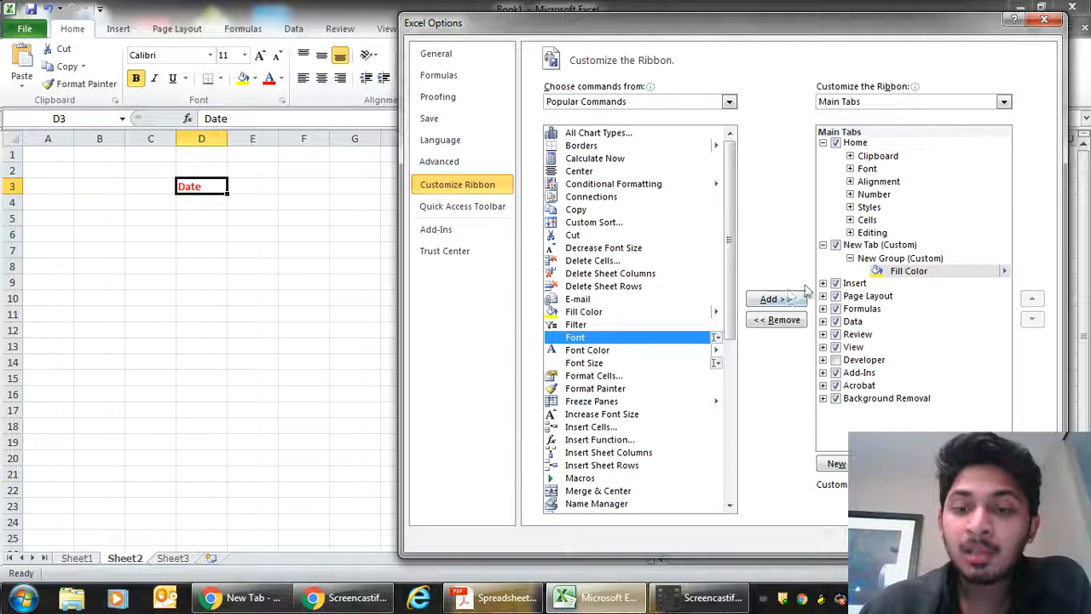
pyautogui.click(776, 298)
pyautogui.click(595, 401)
pyautogui.click(776, 299)
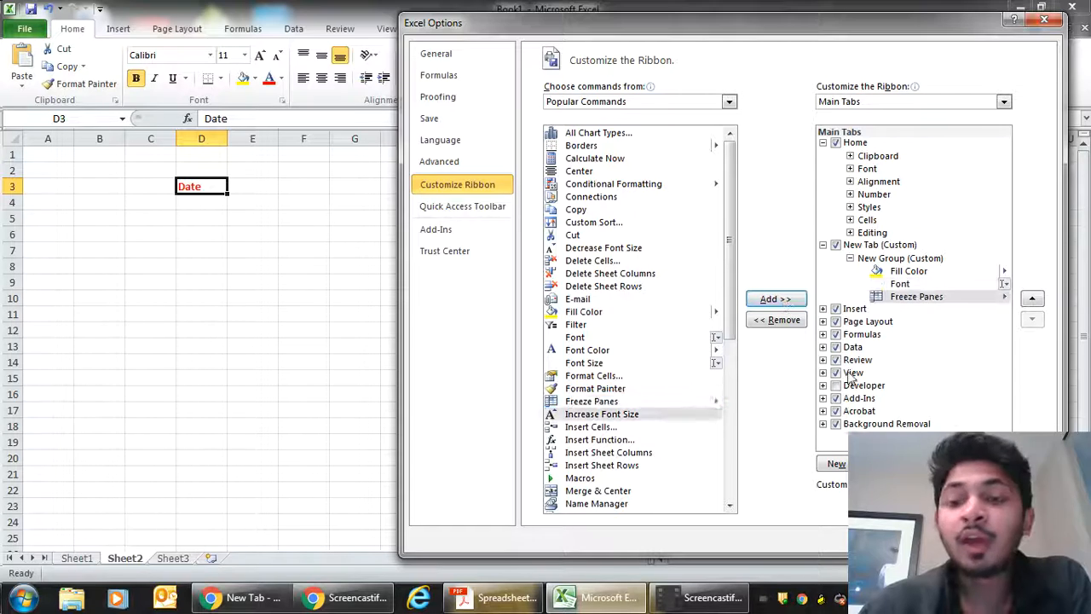
pyautogui.click(960, 540)
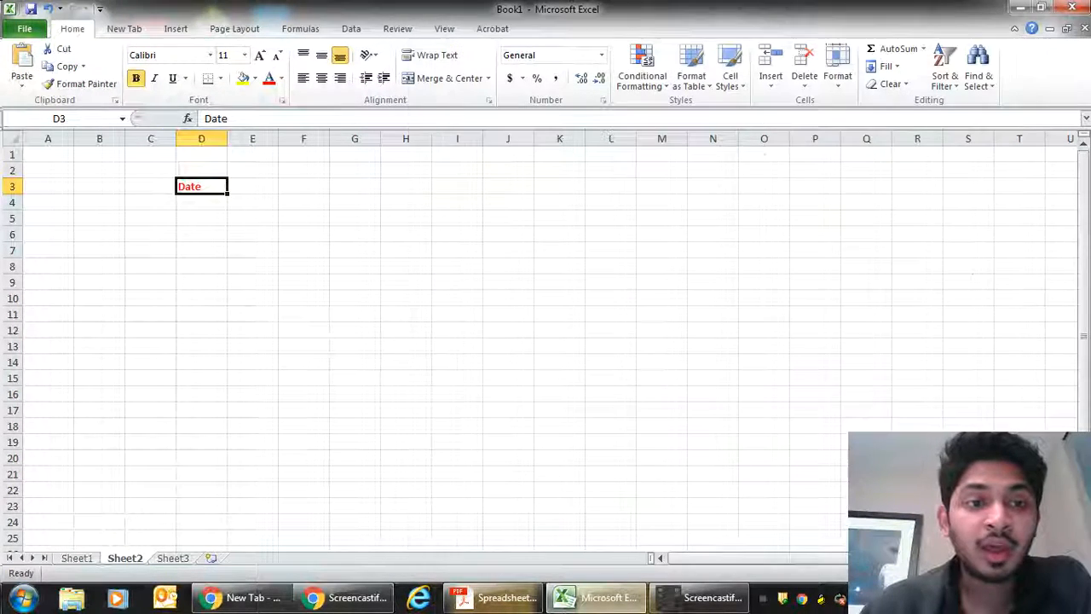
pyautogui.click(123, 29)
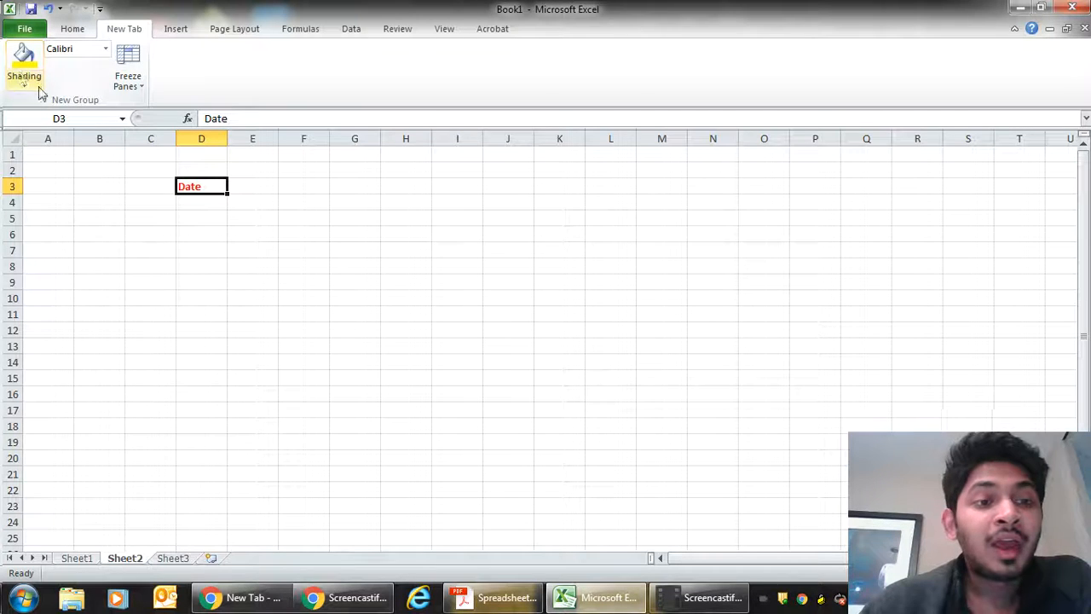
# Remove the custom tab in the ribbon customization options and apply the change.
pyautogui.click(29, 29)
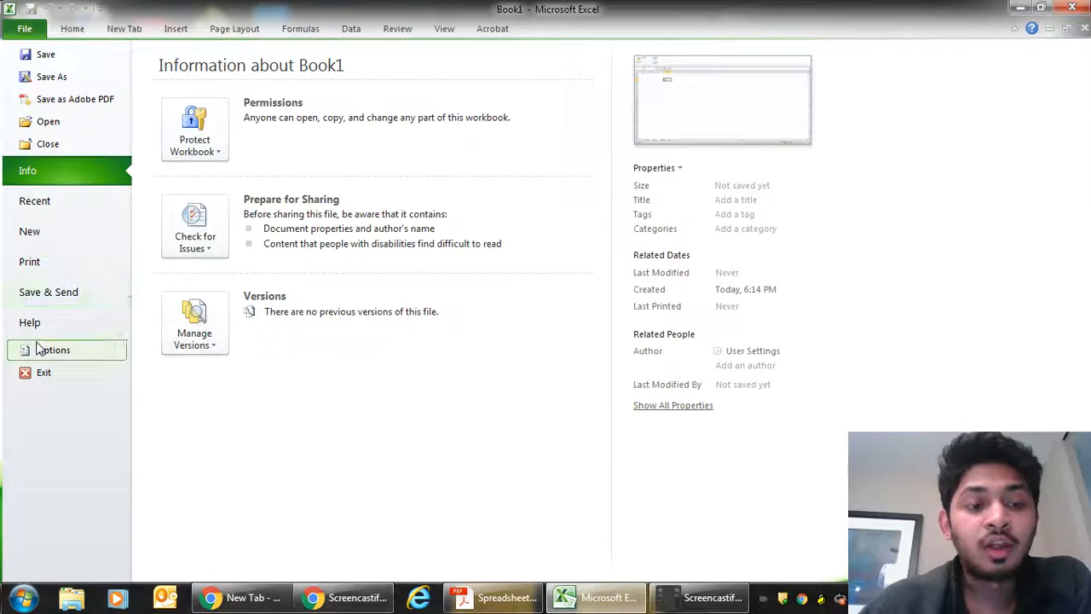
pyautogui.click(51, 349)
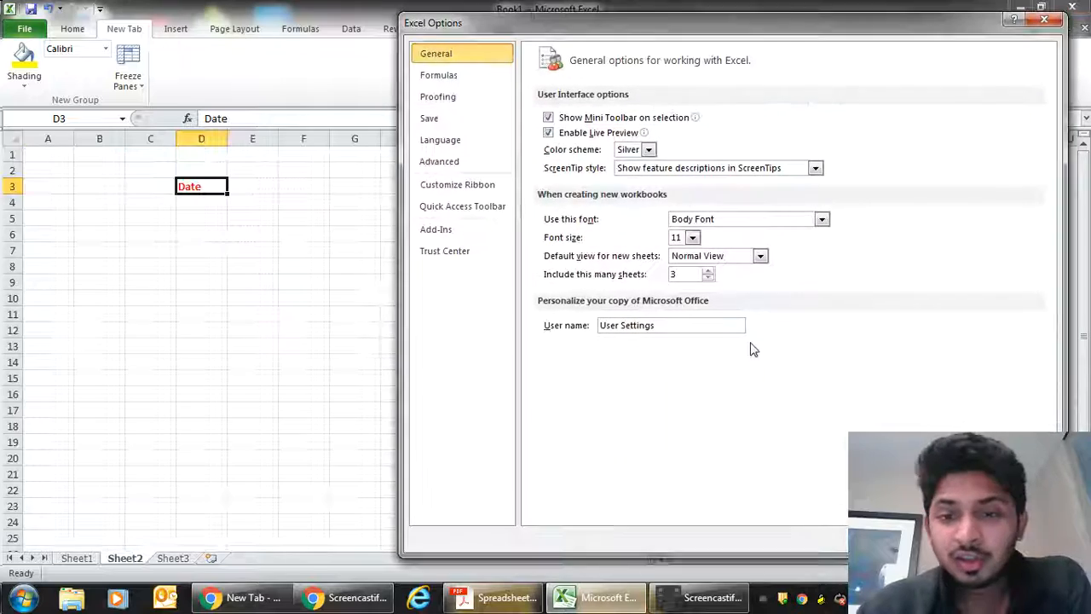
pyautogui.click(456, 187)
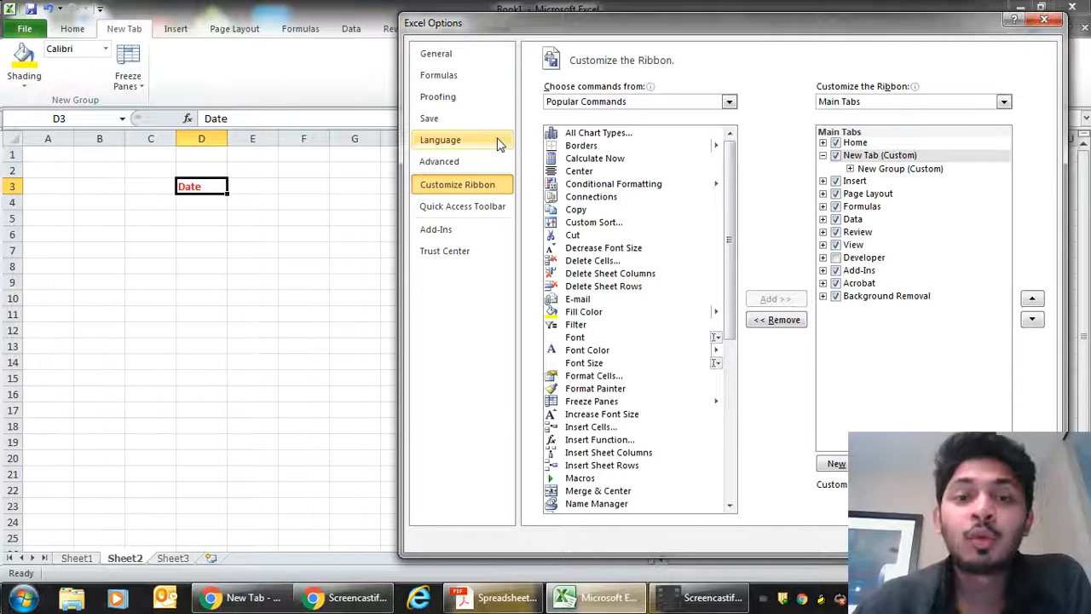
pyautogui.rightClick(889, 155)
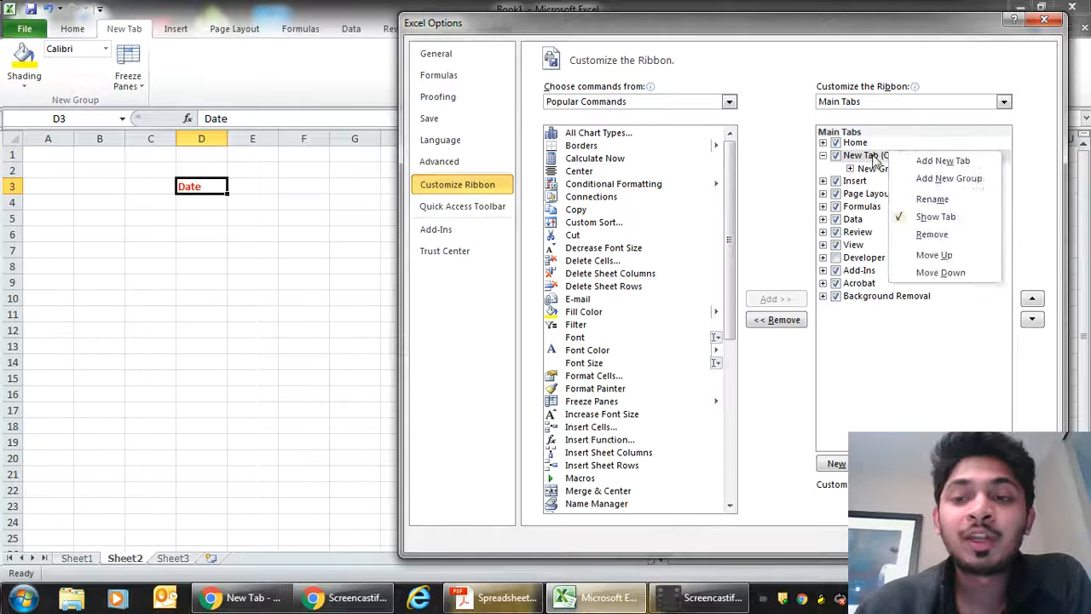
pyautogui.click(931, 234)
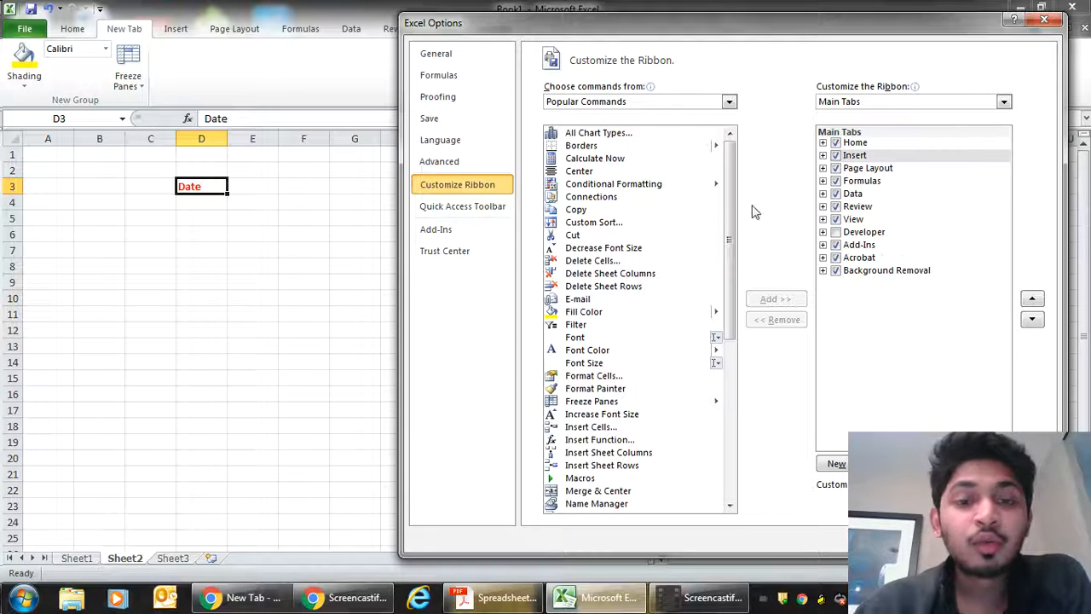
pyautogui.click(953, 539)
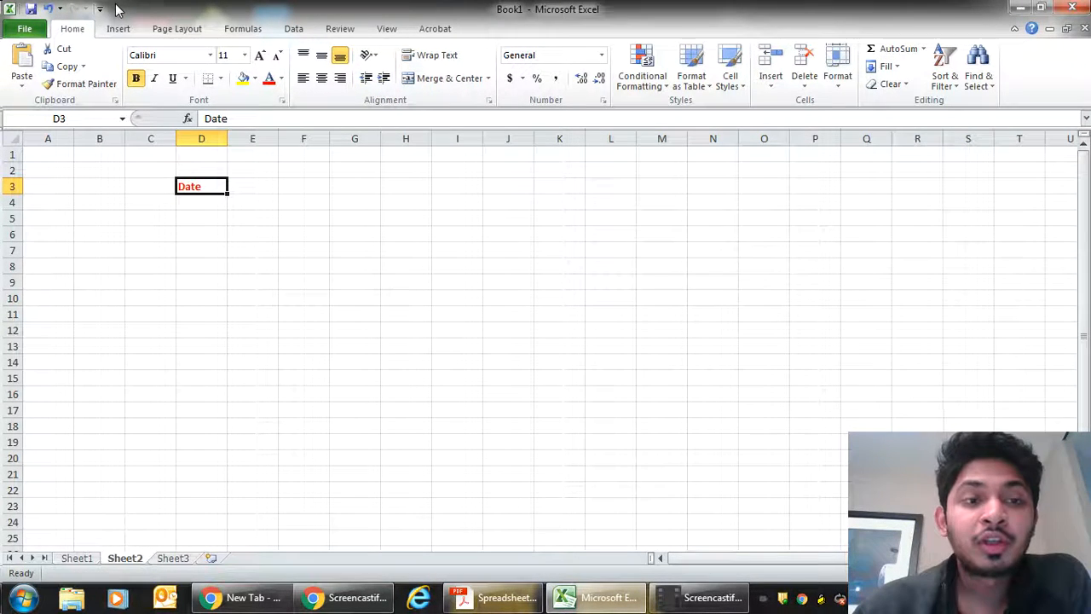
# Add the Bold command to the Quick Access Toolbar and remove it again.
pyautogui.rightClick(134, 82)
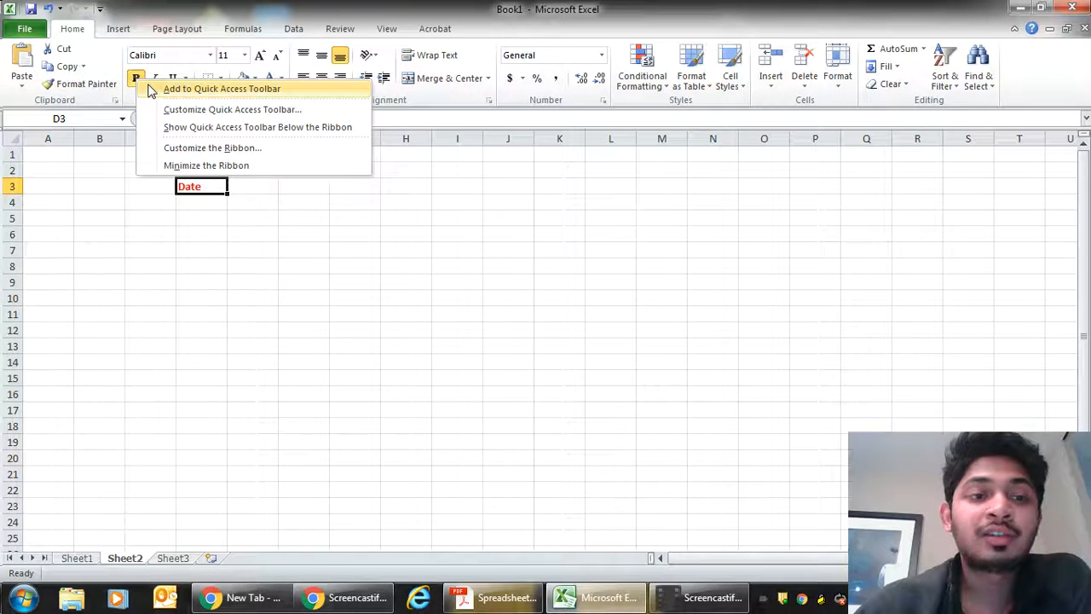
pyautogui.click(151, 90)
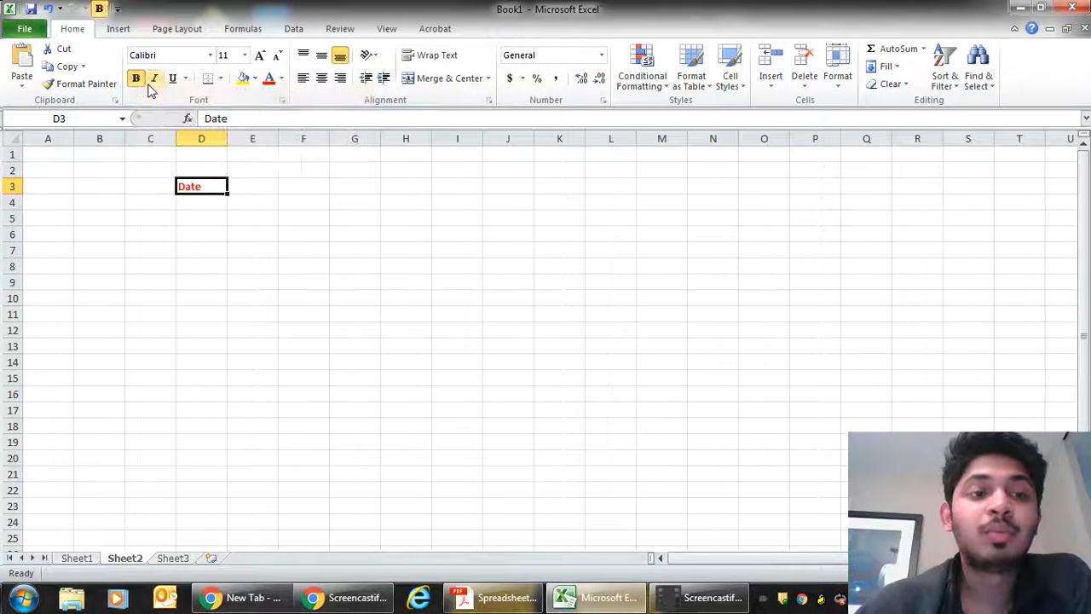
pyautogui.rightClick(100, 10)
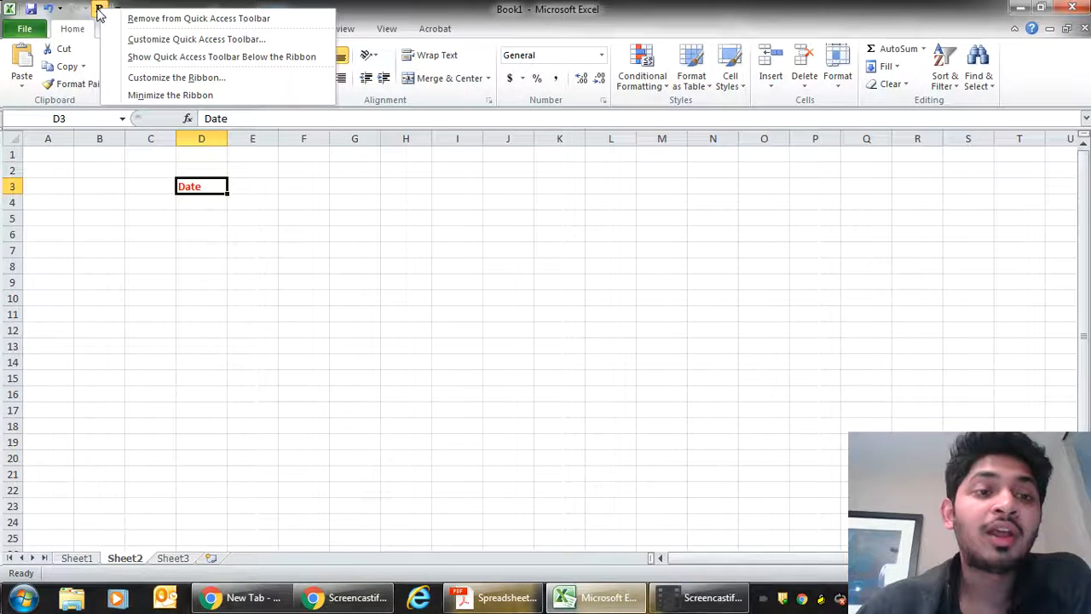
pyautogui.click(128, 19)
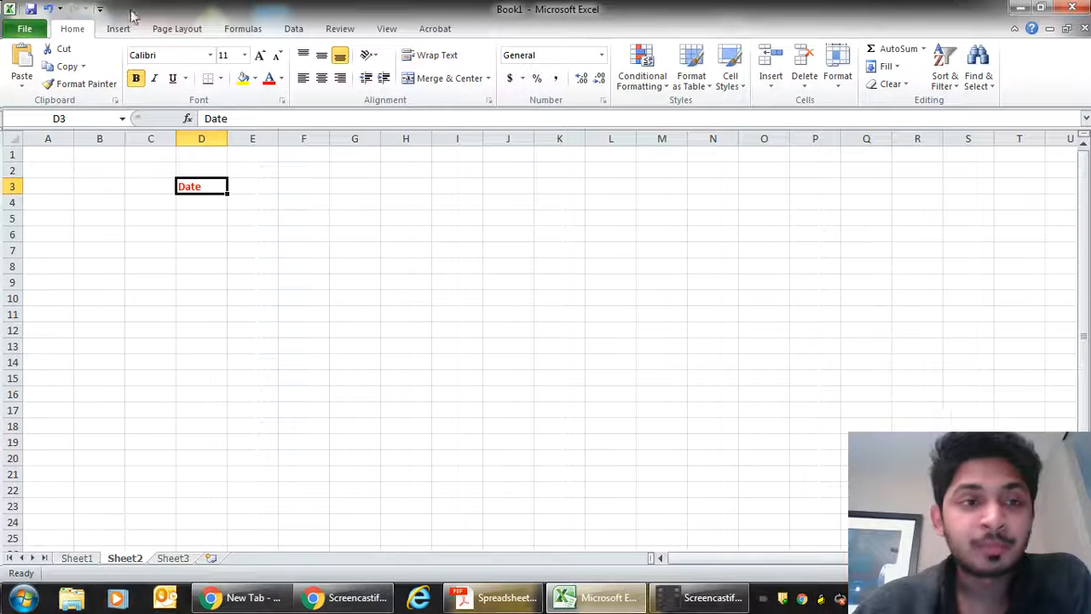
# Show the Quick Access Toolbar below the ribbon and move it back above the ribbon.
pyautogui.click(100, 10)
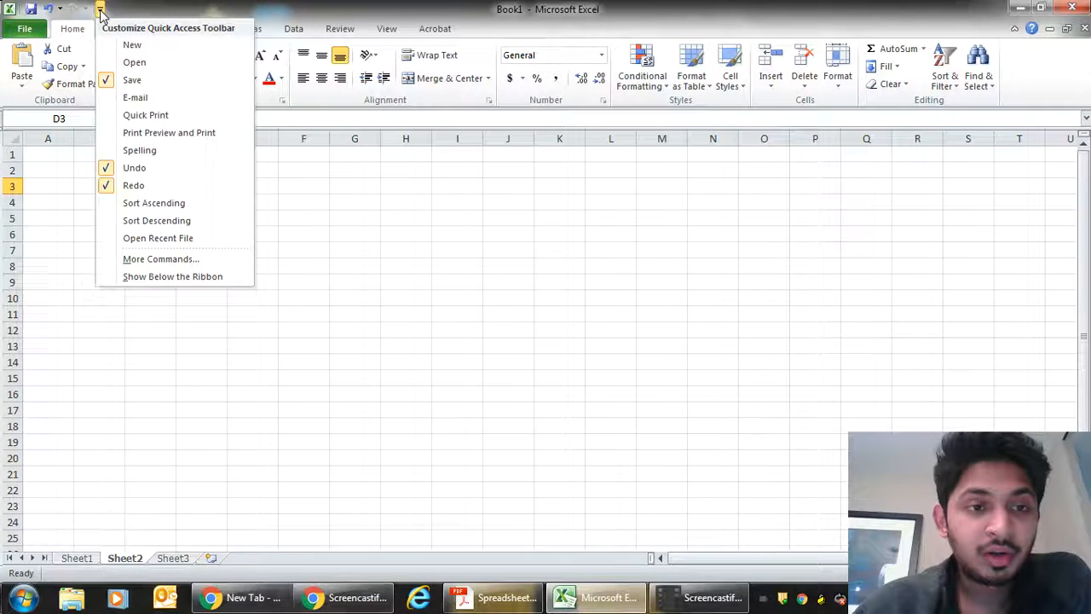
pyautogui.click(142, 276)
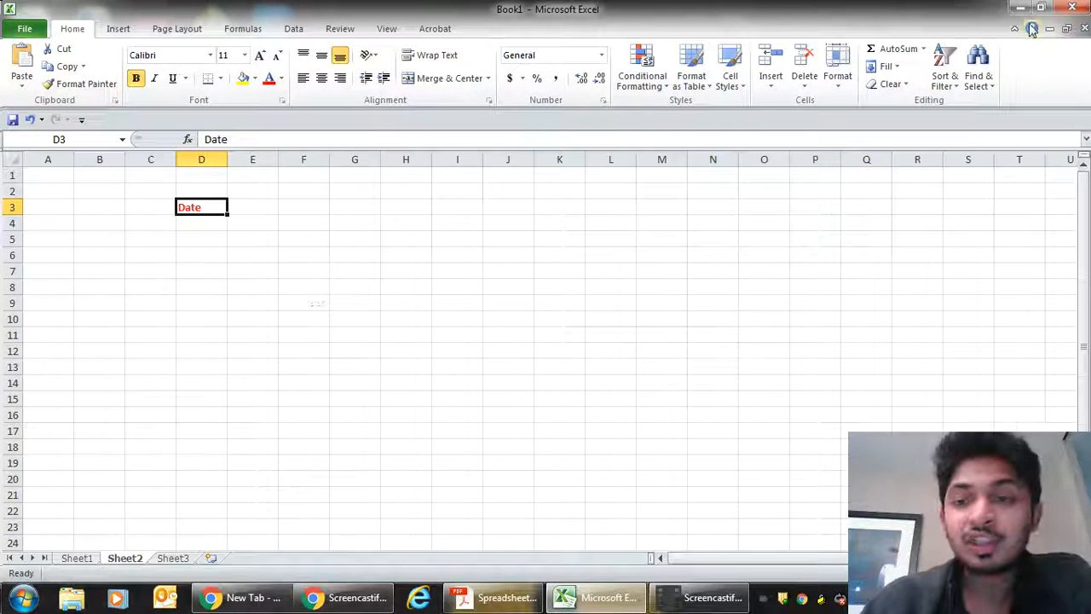
pyautogui.click(81, 119)
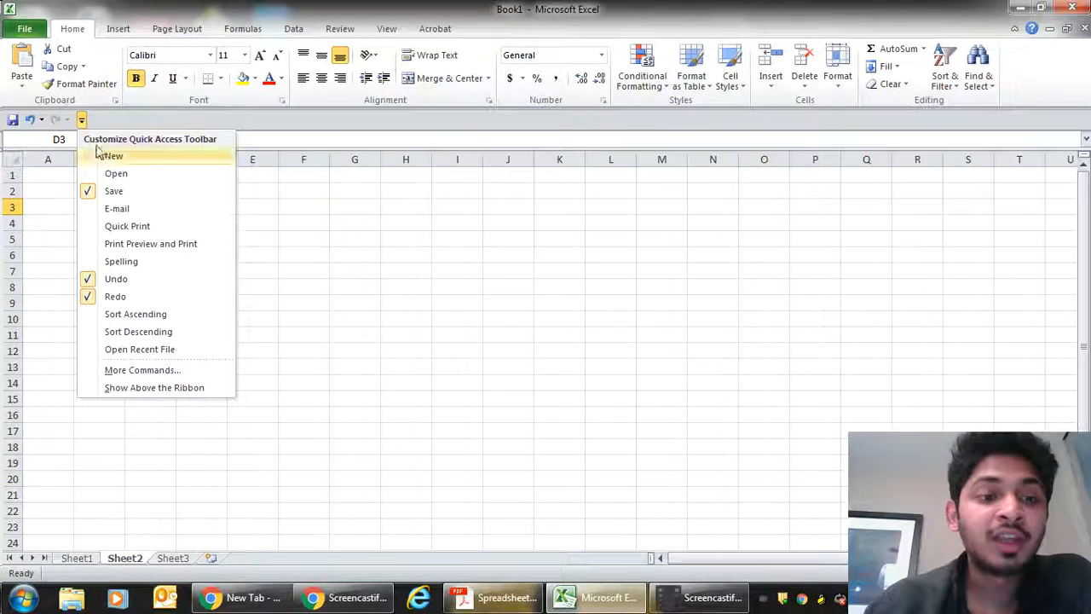
pyautogui.click(128, 387)
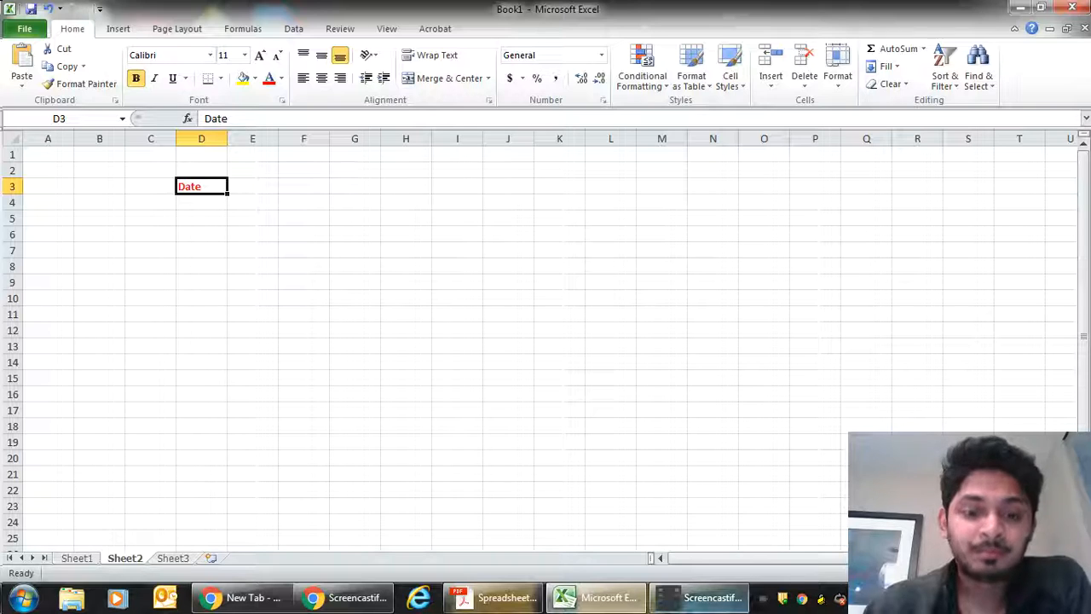
pyautogui.click(700, 593)
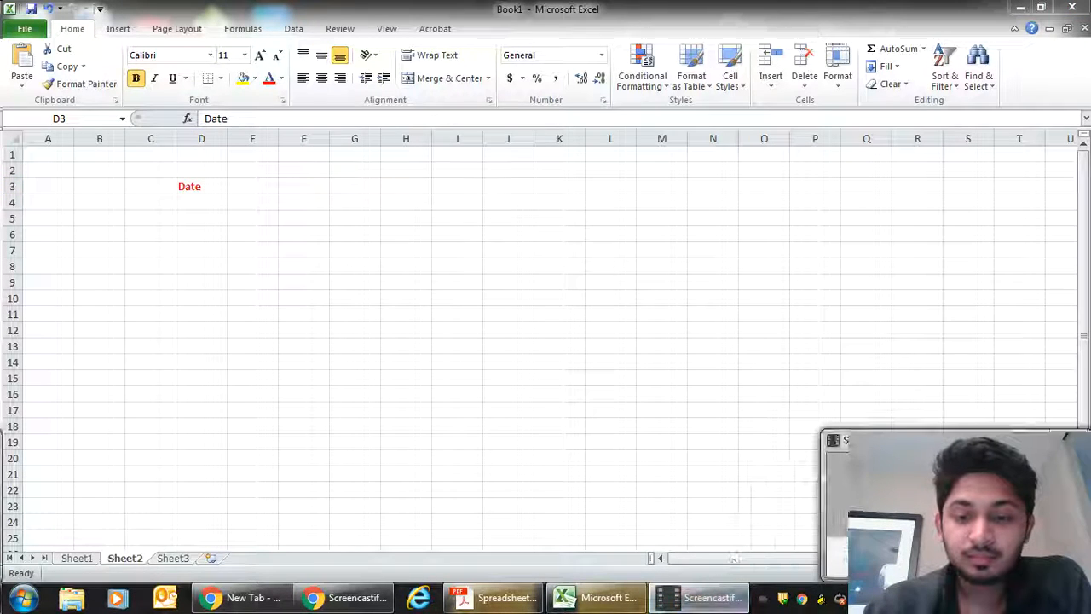